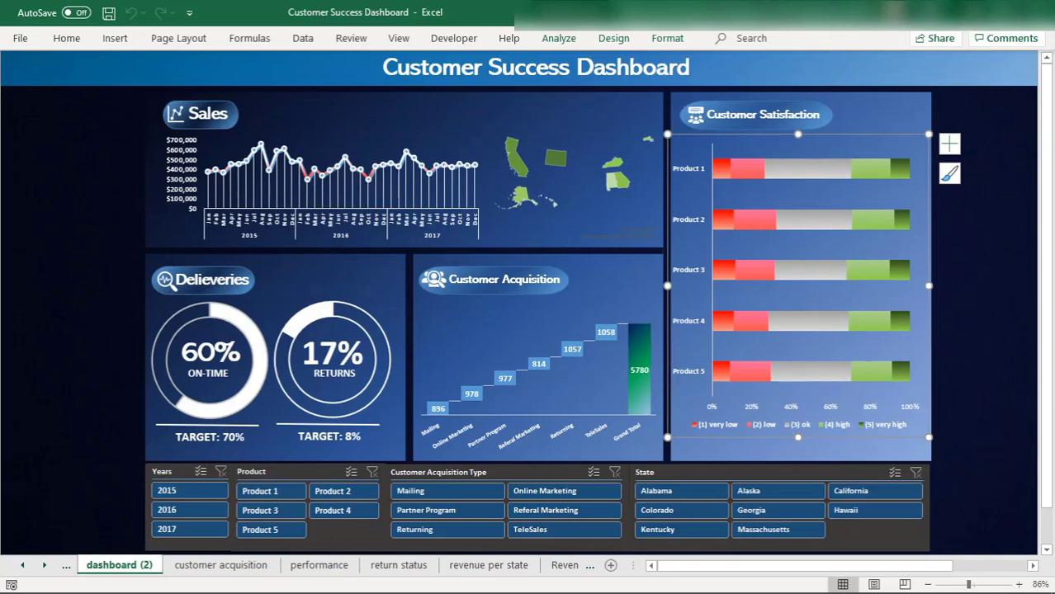
Step: Switch to the English Version of the Customer Success Dashboard workbook and open its Customer Acquisition sheet
{"action": "left_click", "coordinate": [966, 10]}
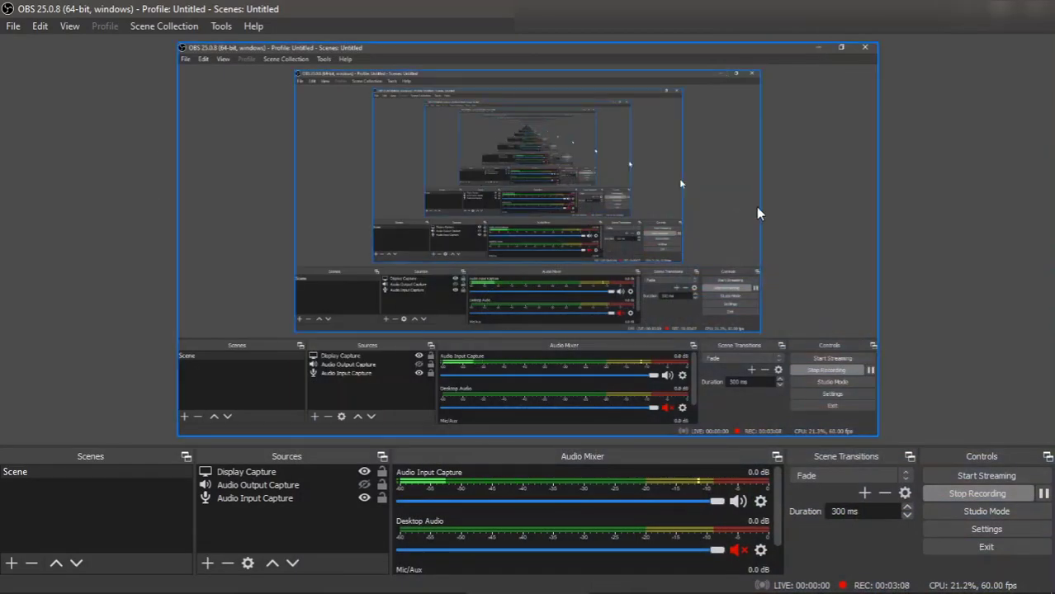
{"action": "left_click", "coordinate": [737, 586]}
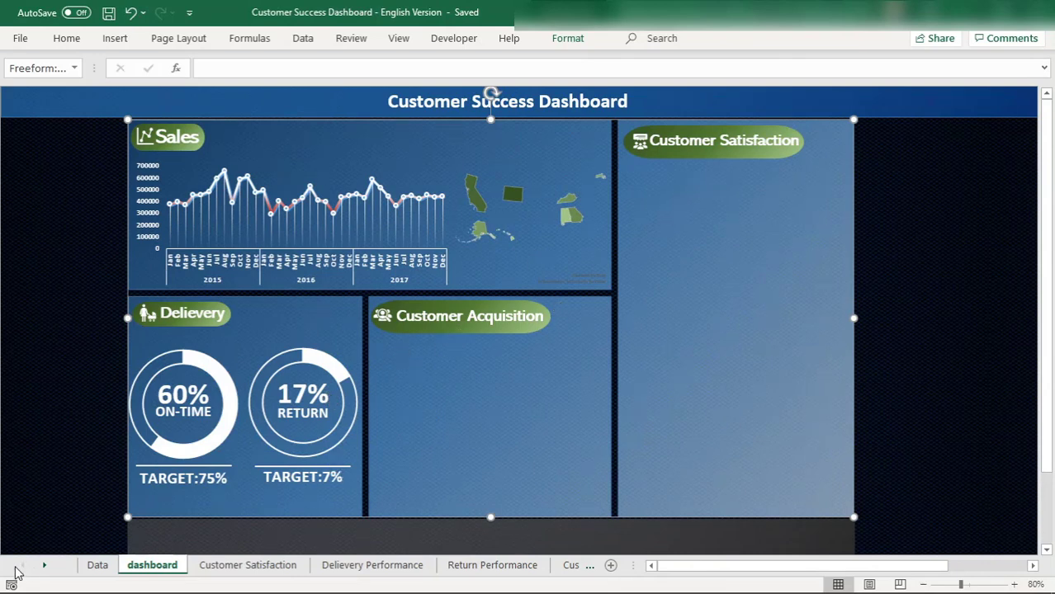
{"action": "left_click", "coordinate": [257, 565]}
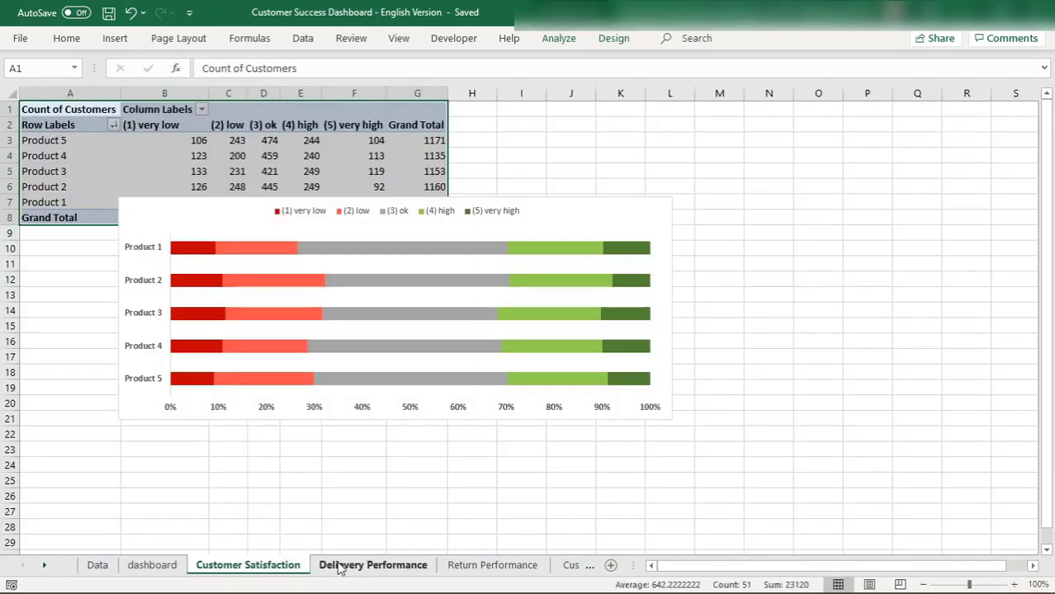
{"action": "scroll", "coordinate": [89, 568], "scroll_direction": "down", "scroll_amount": 5}
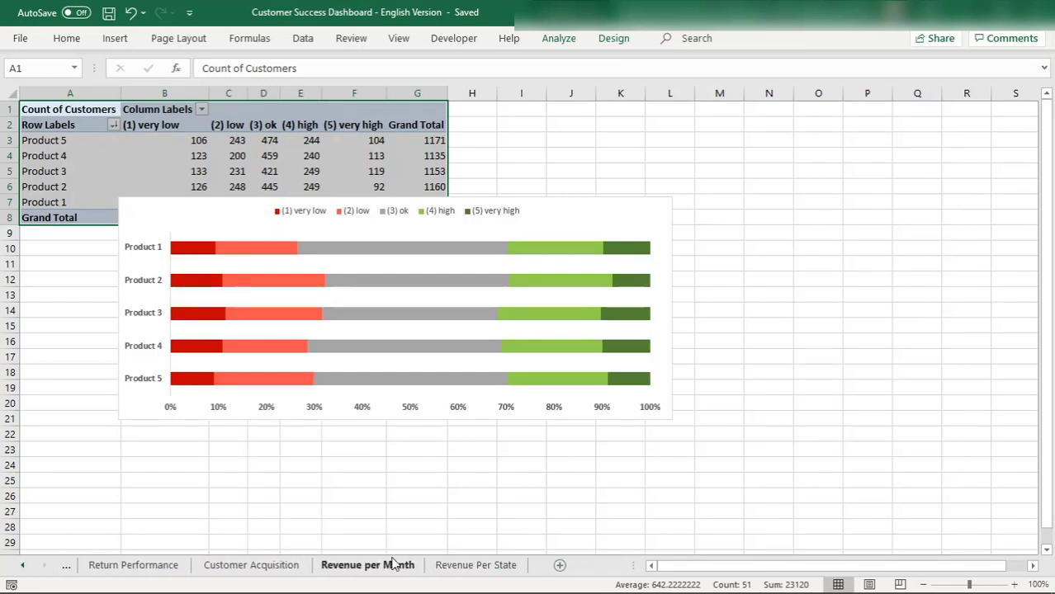
{"action": "left_click", "coordinate": [254, 567]}
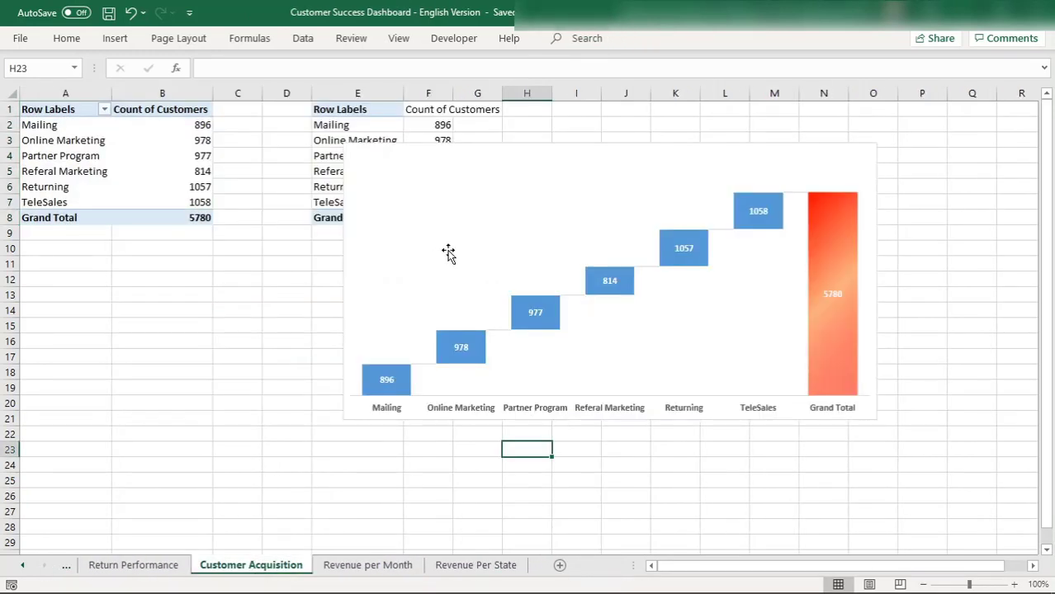
Step: Copy the waterfall chart from the Customer Acquisition sheet and paste it onto the dashboard sheet
{"action": "left_click", "coordinate": [465, 240]}
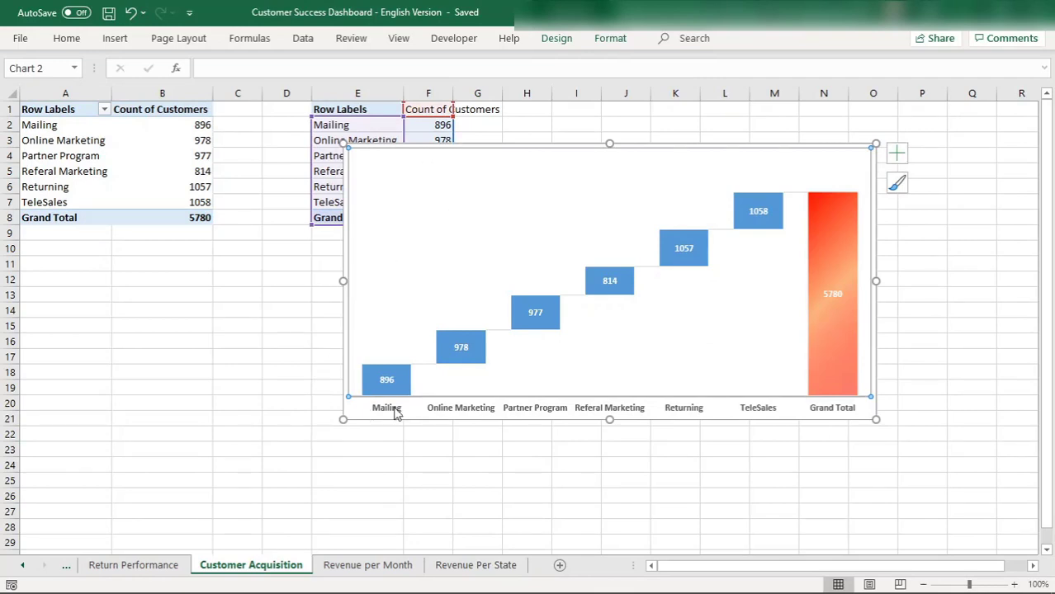
{"action": "left_click", "coordinate": [580, 147]}
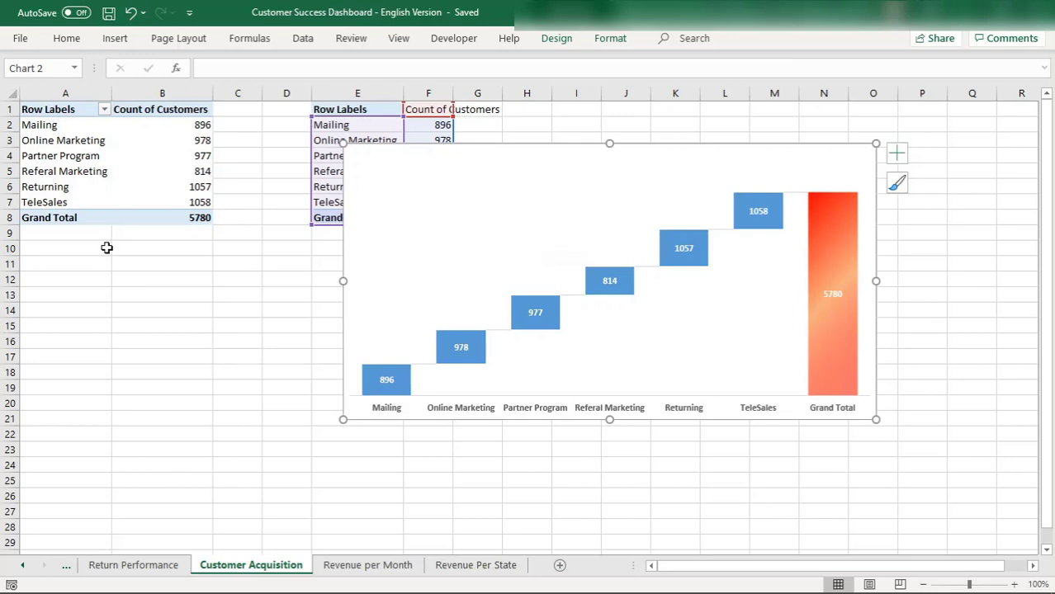
{"action": "left_click", "coordinate": [21, 567]}
{"action": "left_click", "coordinate": [20, 567]}
{"action": "left_click", "coordinate": [21, 568]}
{"action": "left_click", "coordinate": [21, 568]}
{"action": "left_click", "coordinate": [152, 566]}
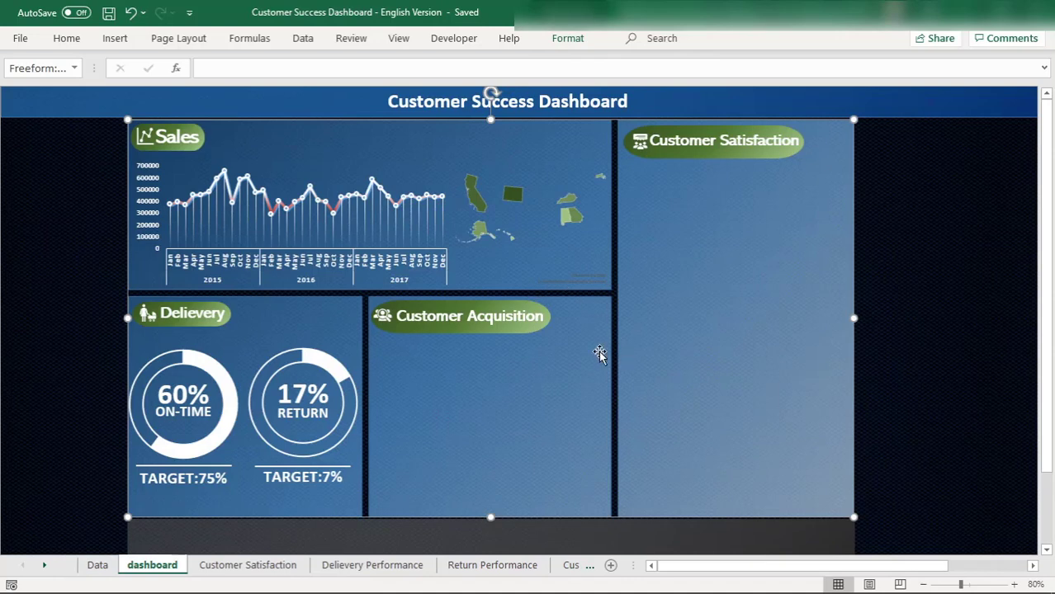
{"action": "key", "text": "ctrl+v"}
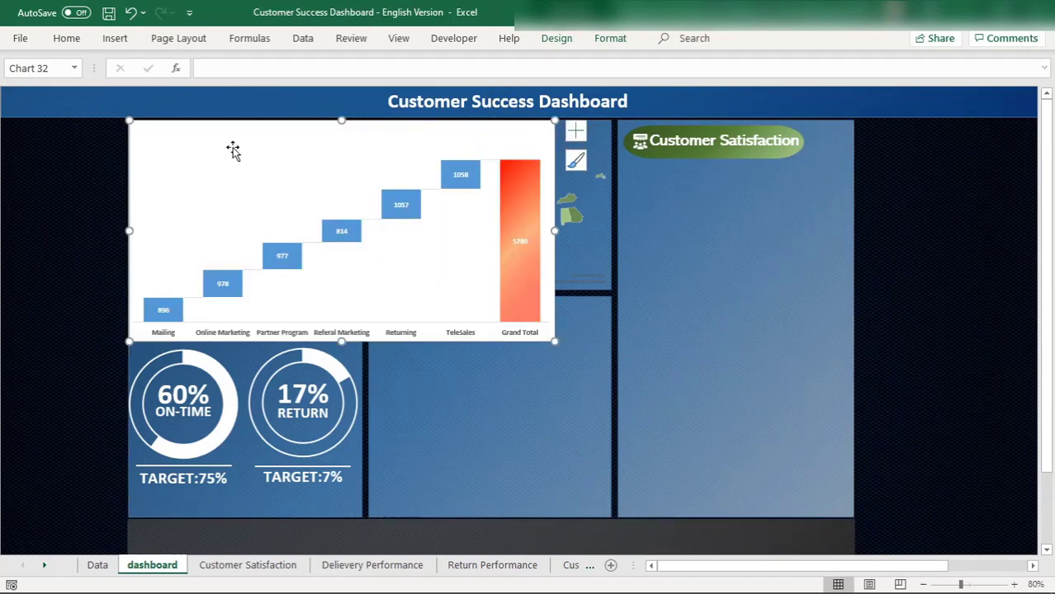
Step: Format the pasted waterfall chart's area with no fill and no border line
{"action": "right_click", "coordinate": [168, 135]}
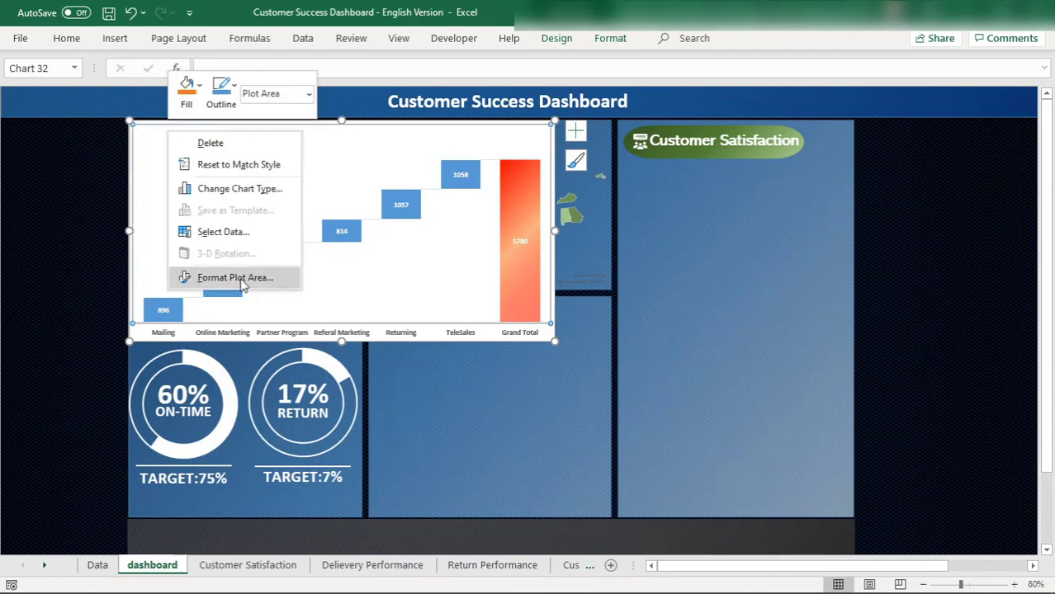
{"action": "left_click", "coordinate": [164, 123]}
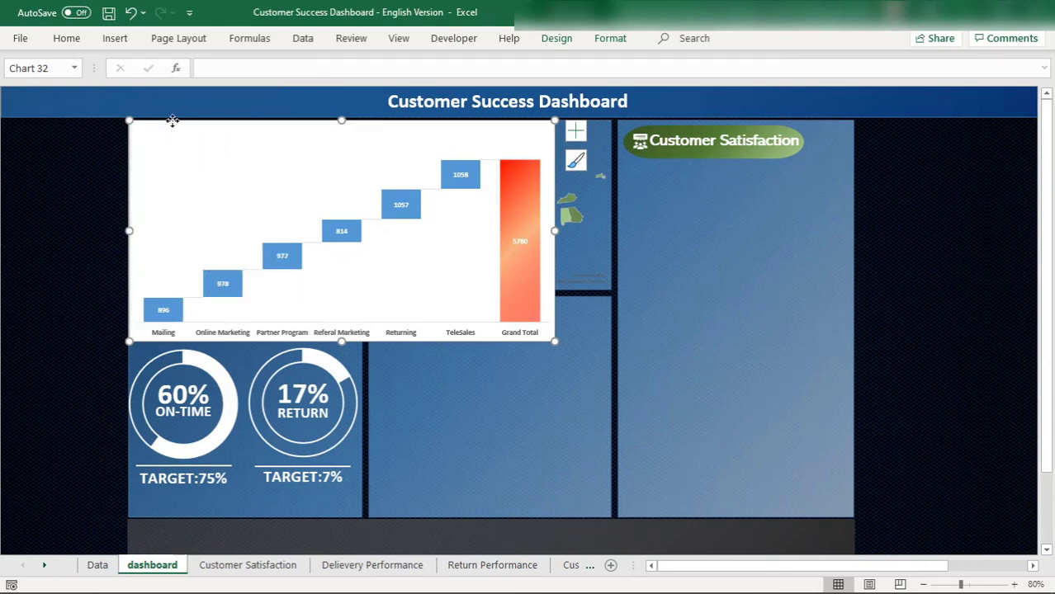
{"action": "right_click", "coordinate": [172, 123]}
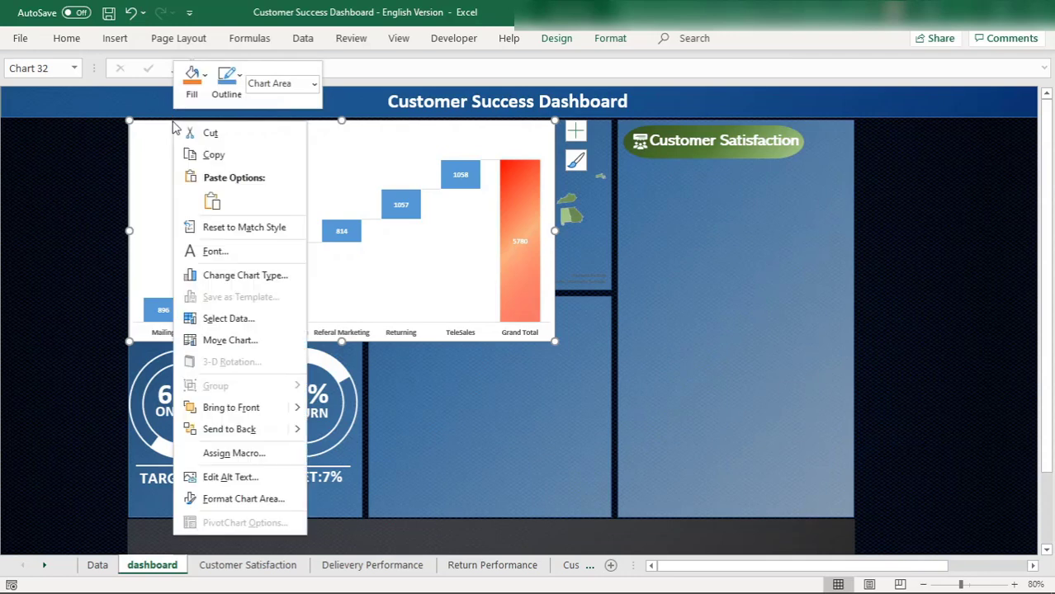
{"action": "left_click", "coordinate": [246, 498]}
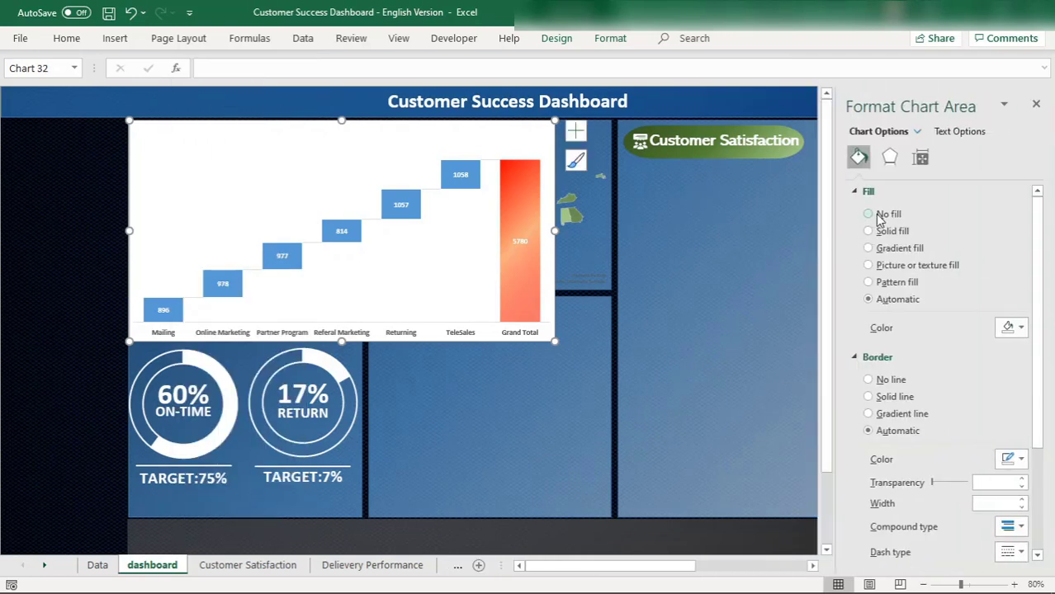
{"action": "left_click", "coordinate": [869, 214]}
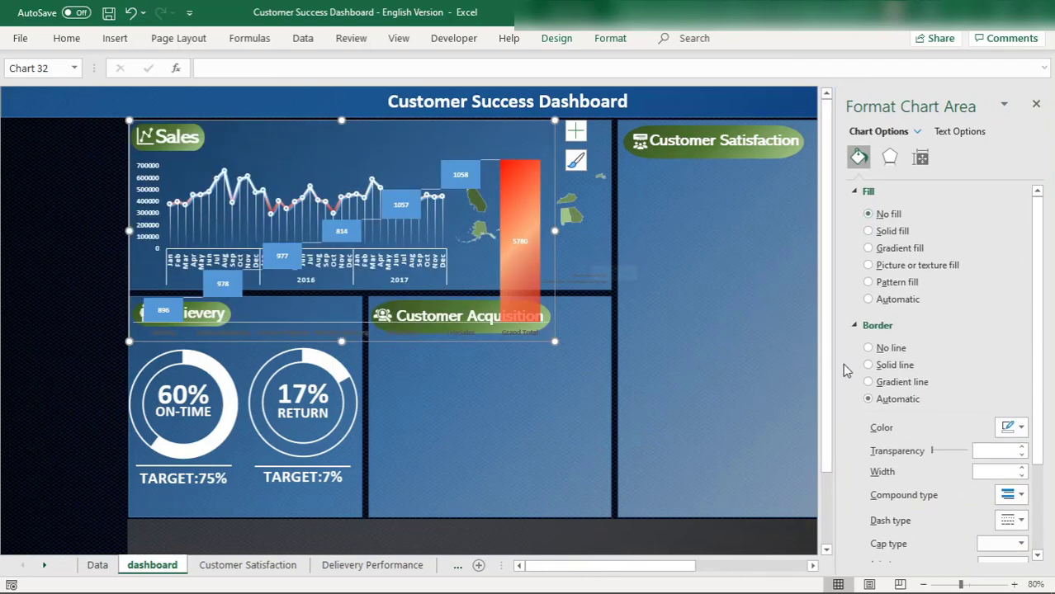
{"action": "left_click", "coordinate": [870, 354]}
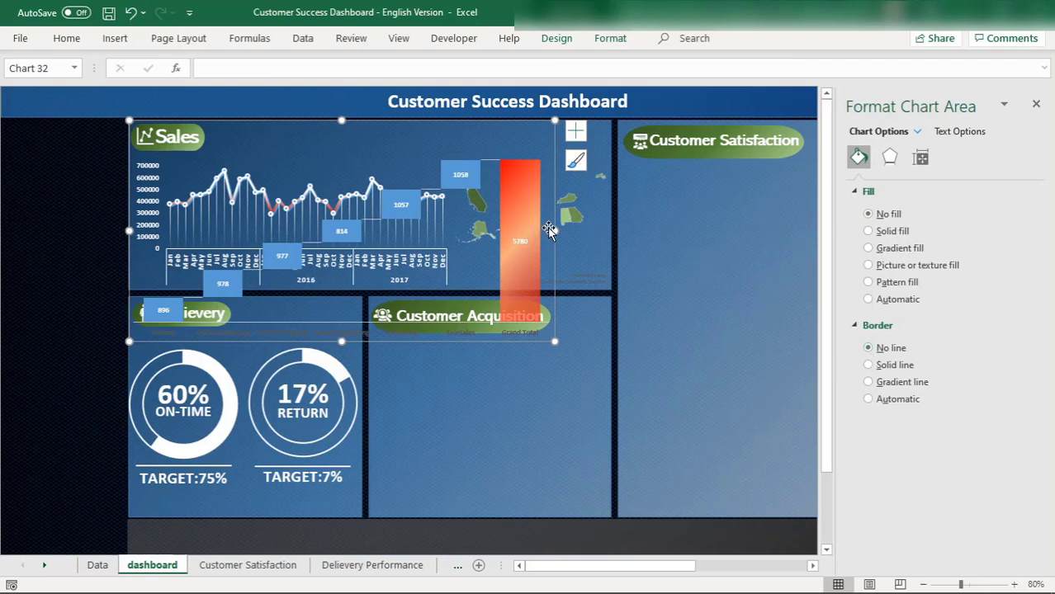
Step: Shrink the waterfall chart and fit it under the Customer Acquisition heading, spanning the full width of that dashboard section
{"action": "left_click_drag", "start_coordinate": [553, 120], "coordinate": [355, 192]}
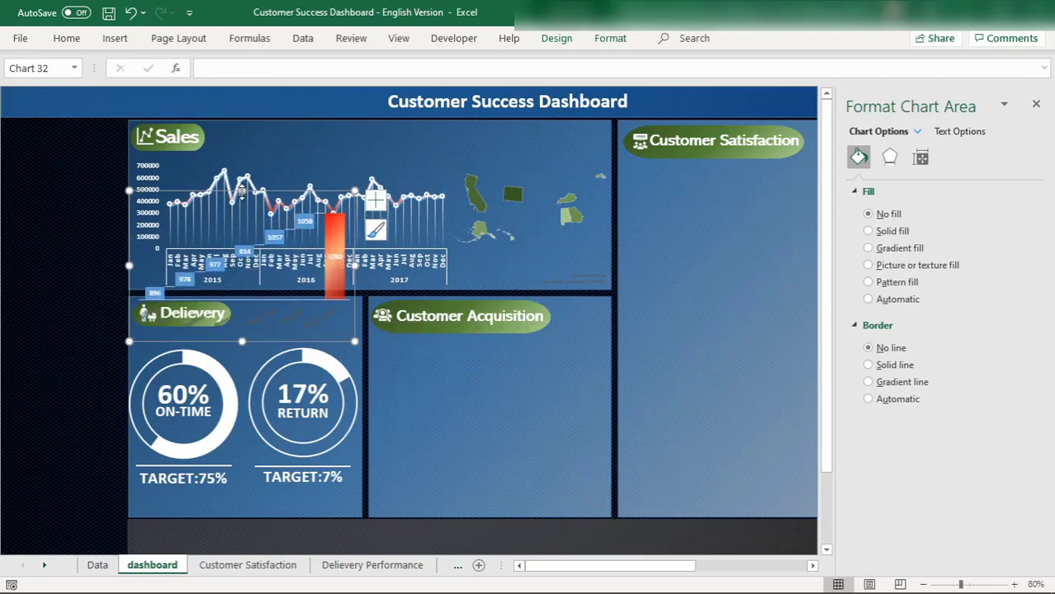
{"action": "left_click_drag", "start_coordinate": [225, 203], "coordinate": [470, 348]}
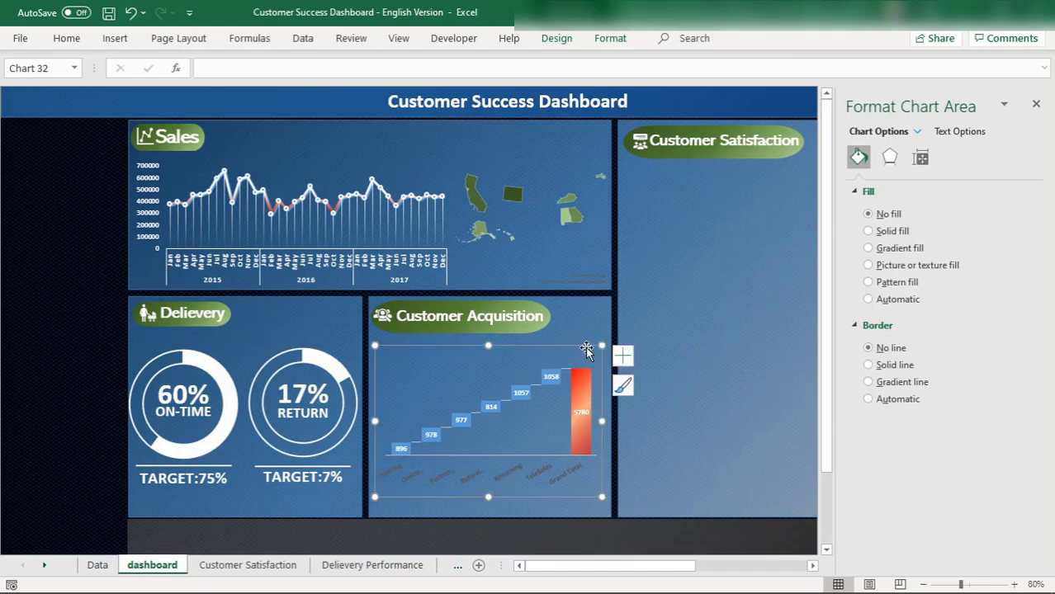
{"action": "left_click_drag", "start_coordinate": [602, 345], "coordinate": [607, 335]}
{"action": "left_click_drag", "start_coordinate": [607, 415], "coordinate": [612, 416]}
{"action": "left_click_drag", "start_coordinate": [374, 417], "coordinate": [367, 416]}
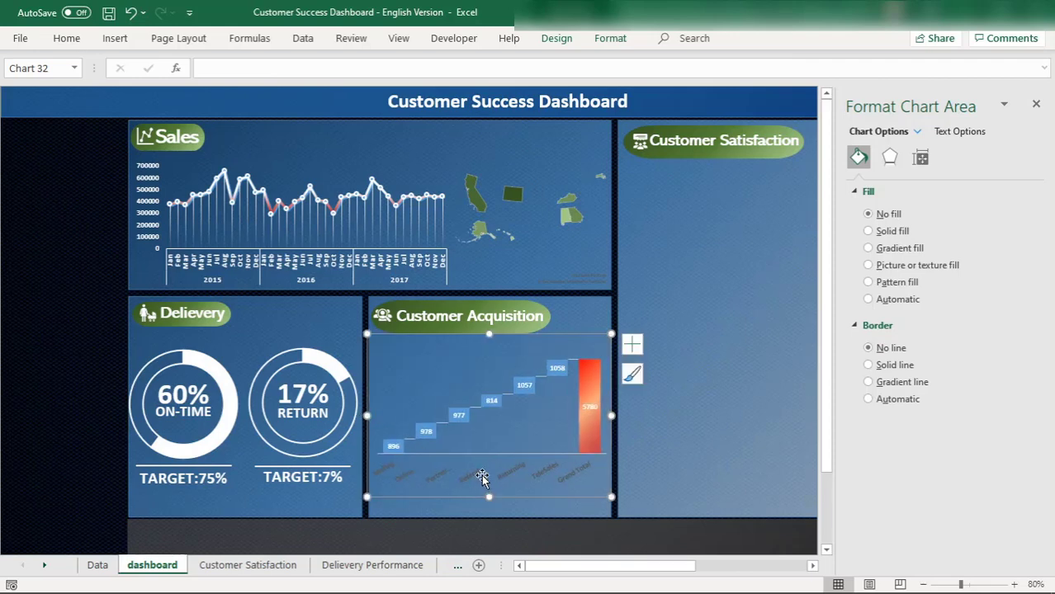
Step: Set the text color of the waterfall chart's horizontal axis labels to white
{"action": "left_click", "coordinate": [469, 472]}
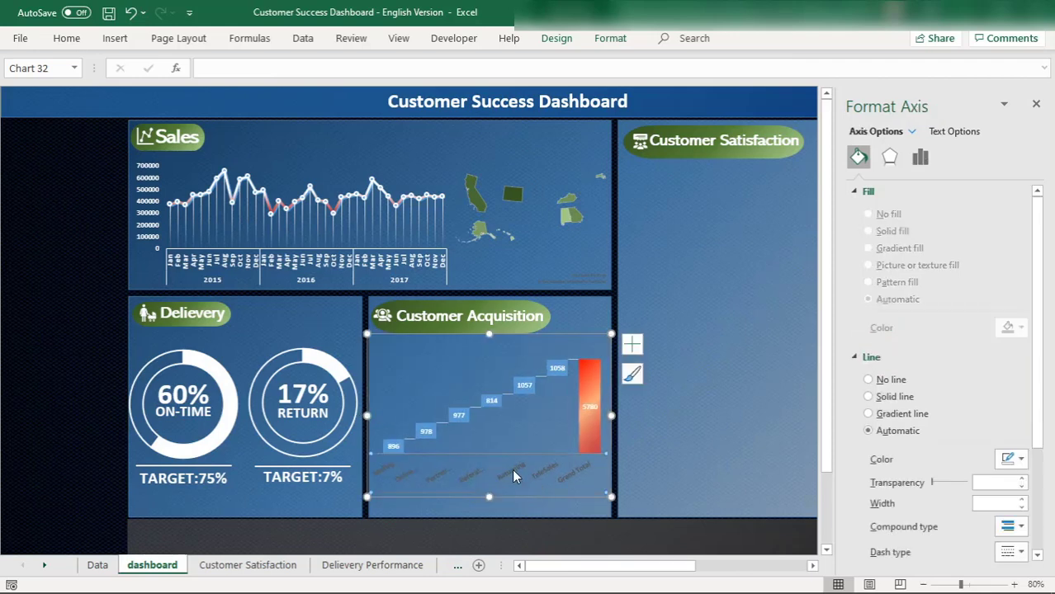
{"action": "left_click", "coordinate": [706, 384]}
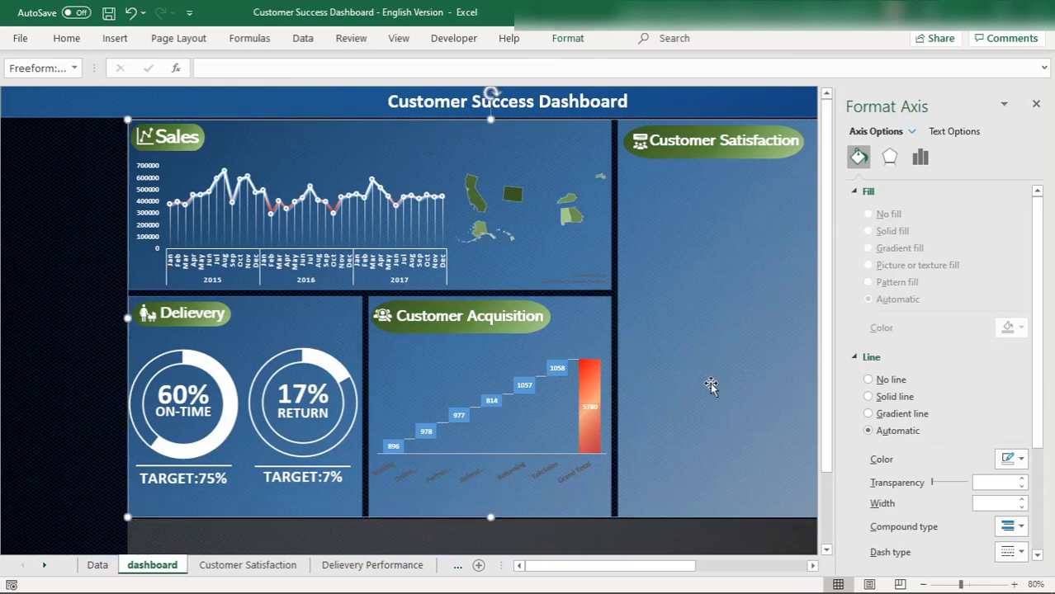
{"action": "left_click", "coordinate": [533, 467]}
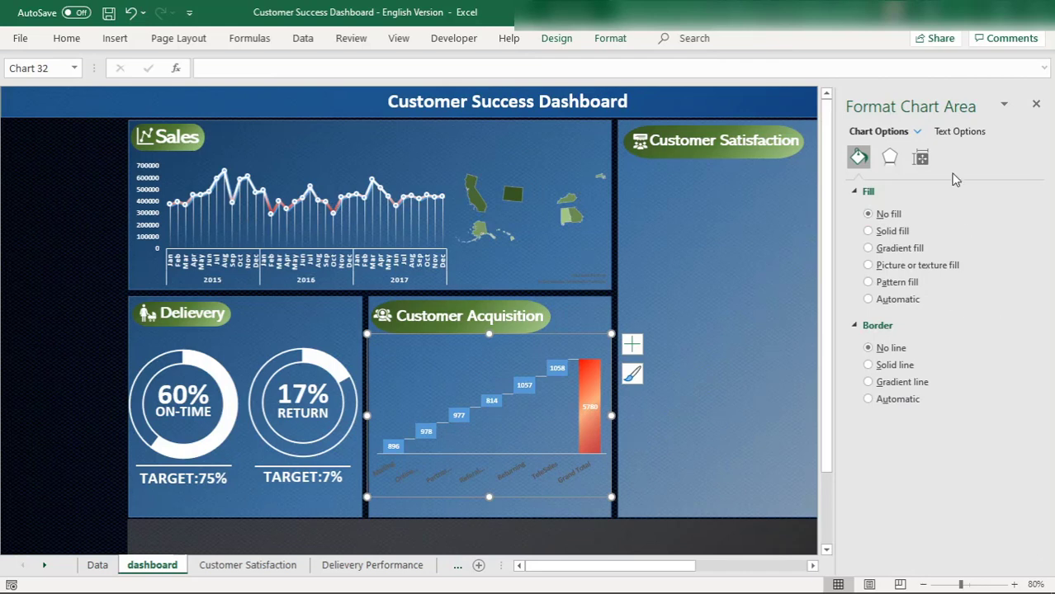
{"action": "left_click", "coordinate": [957, 134]}
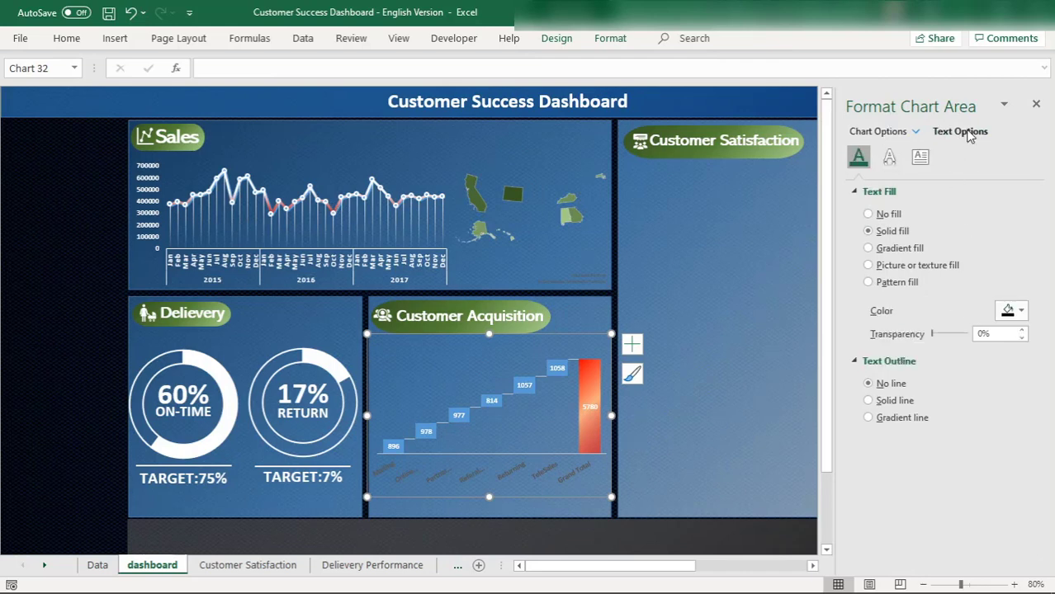
{"action": "left_click", "coordinate": [551, 467]}
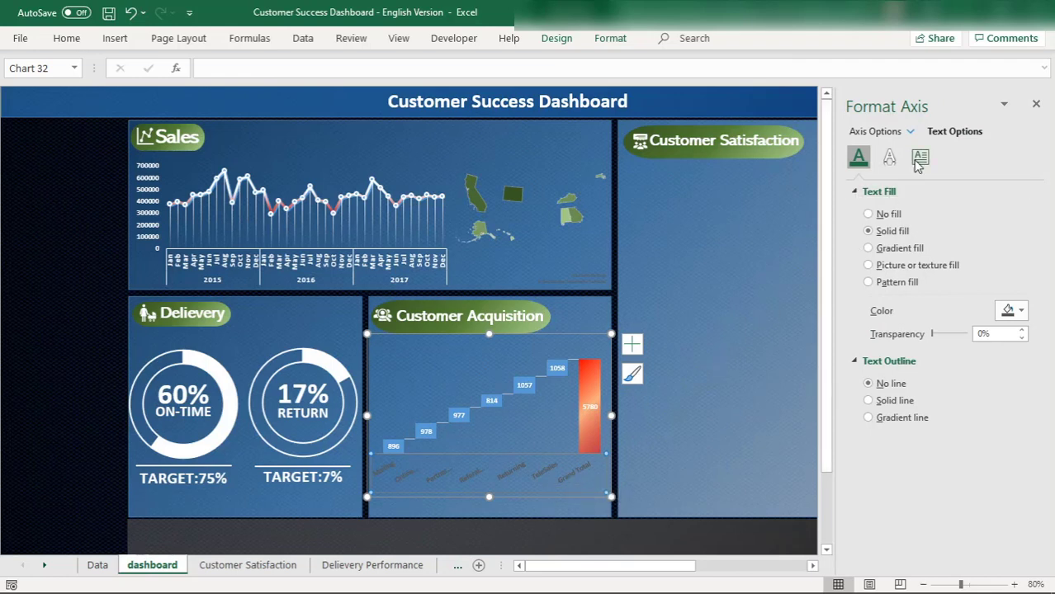
{"action": "left_click", "coordinate": [1021, 311]}
{"action": "left_click", "coordinate": [927, 352]}
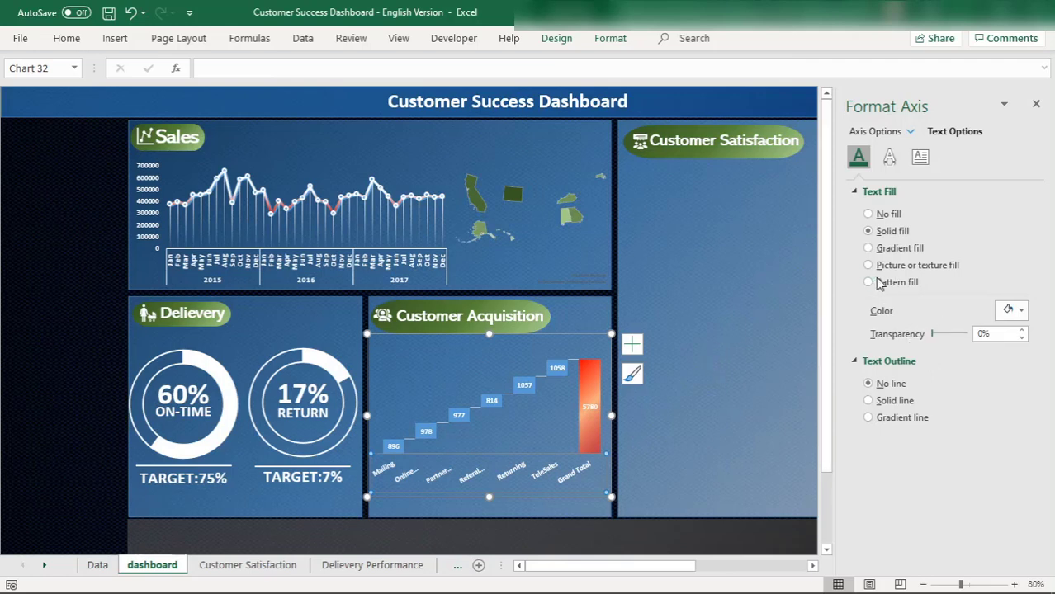
Step: Set the horizontal axis labels to the Abadi font at size 8
{"action": "left_click", "coordinate": [77, 47]}
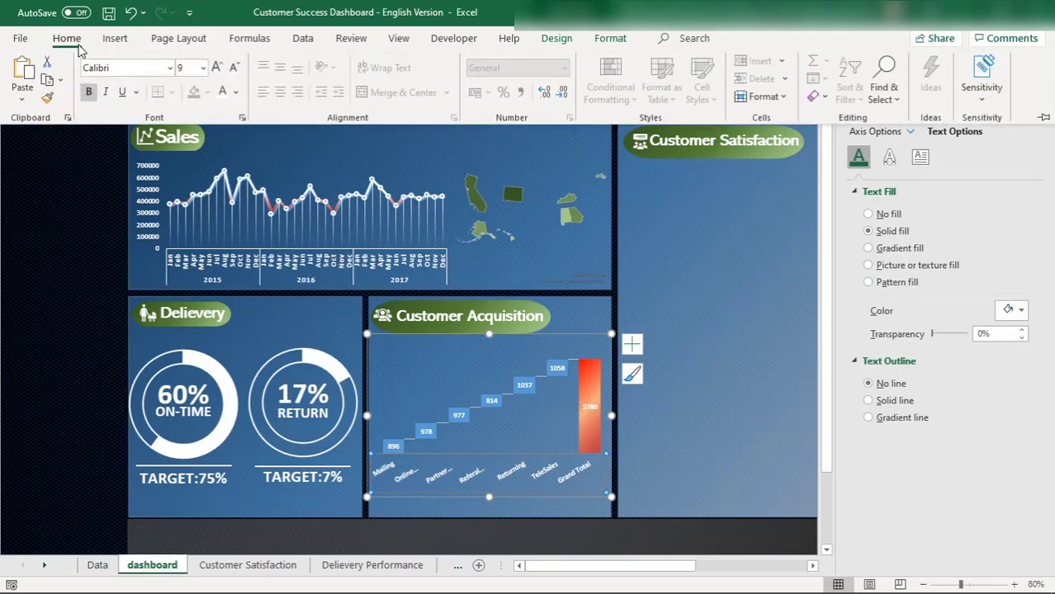
{"action": "left_click", "coordinate": [234, 70]}
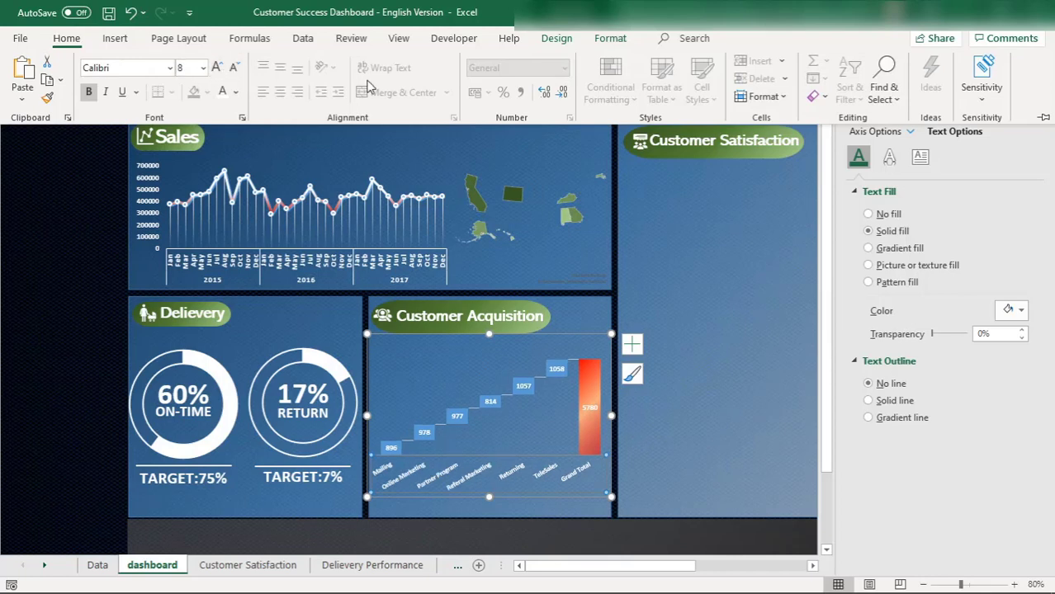
{"action": "left_click", "coordinate": [170, 68]}
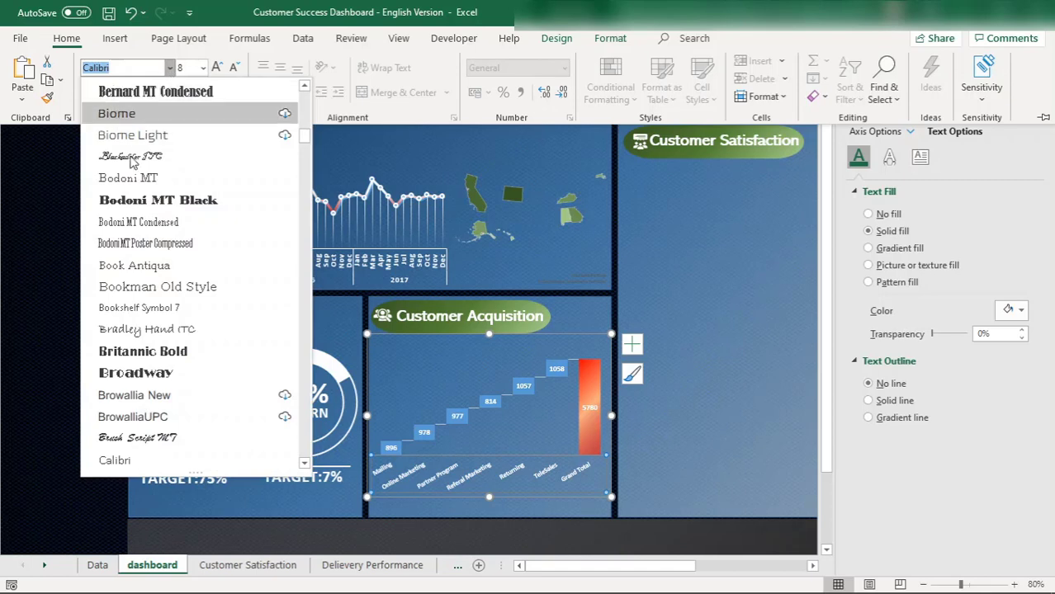
{"action": "left_click_drag", "start_coordinate": [302, 145], "coordinate": [302, 87]}
{"action": "left_click", "coordinate": [153, 178]}
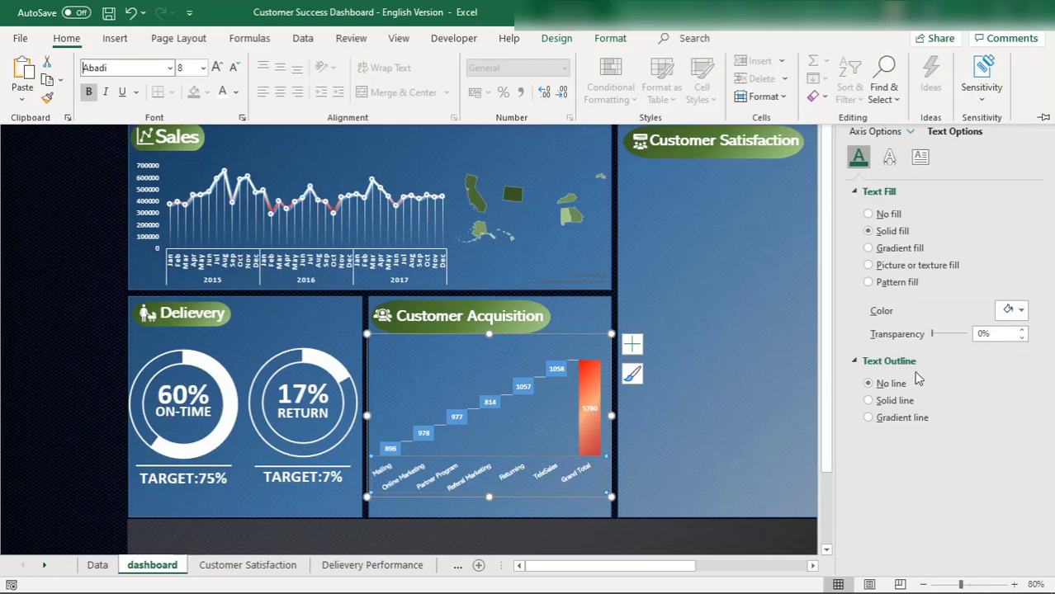
{"action": "key", "text": "ctrl+F1"}
{"action": "left_click", "coordinate": [870, 400]}
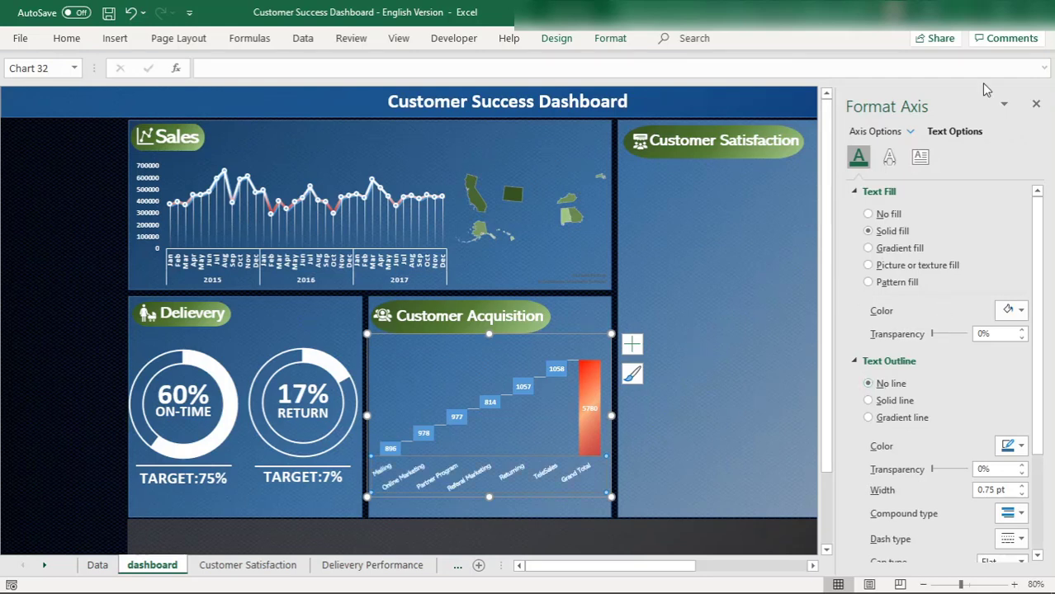
{"action": "left_click", "coordinate": [893, 157]}
{"action": "left_click", "coordinate": [920, 157]}
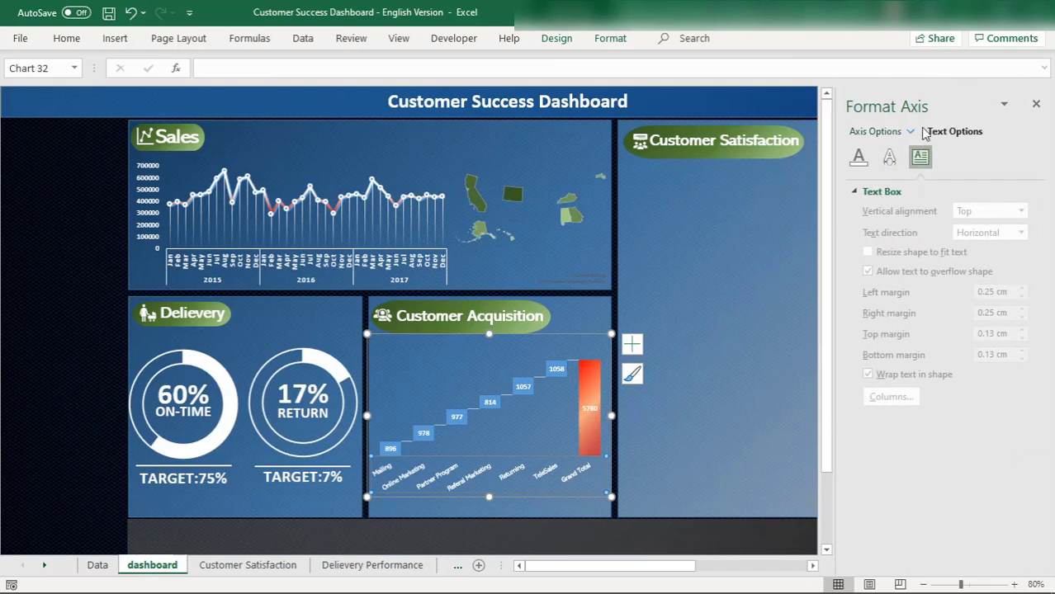
{"action": "left_click", "coordinate": [912, 131]}
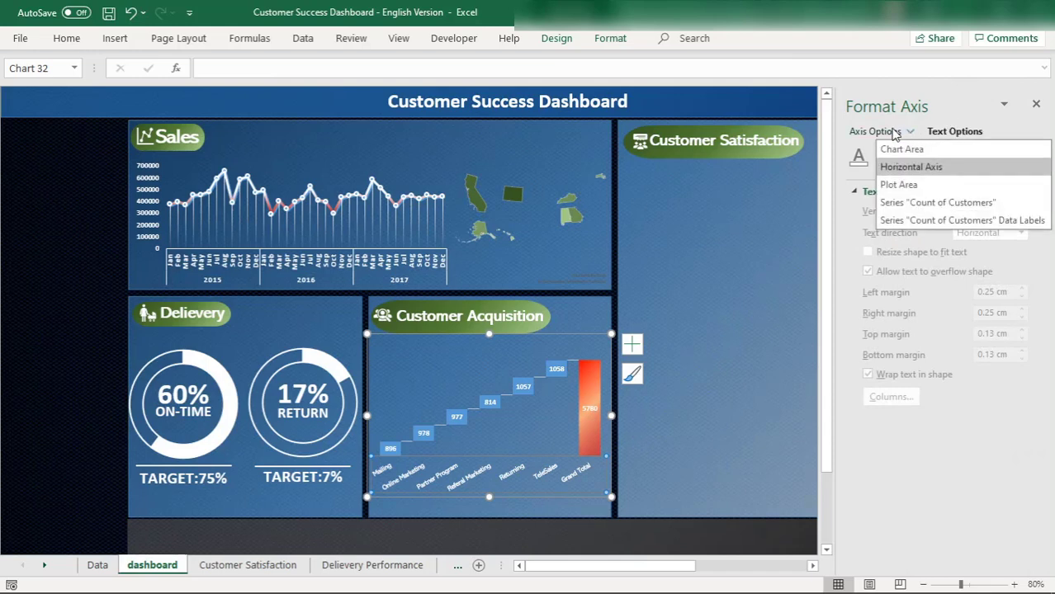
{"action": "key", "text": "Escape"}
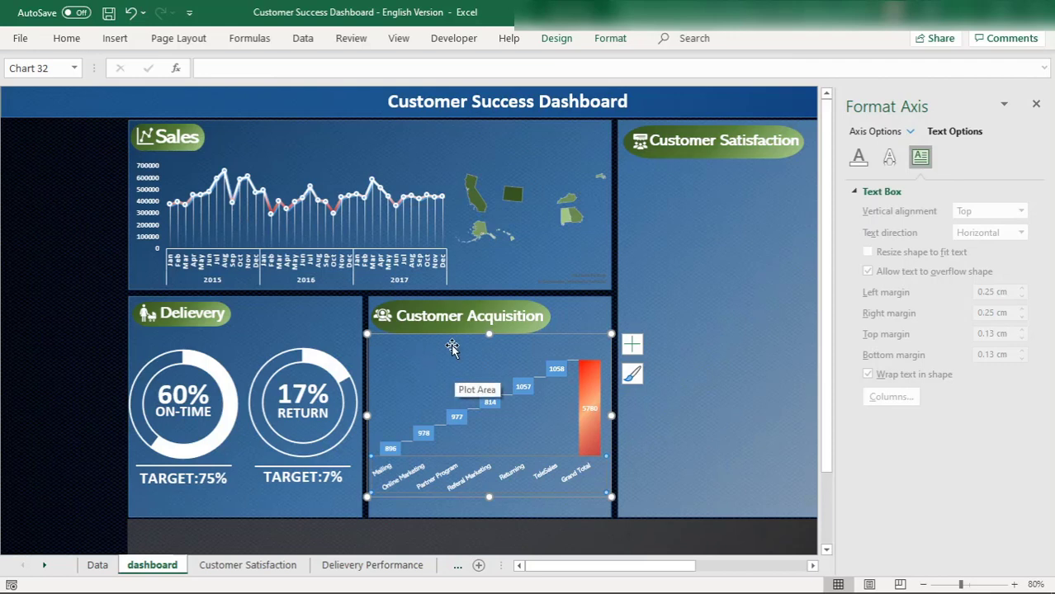
Step: Deselect the waterfall chart and close the formatting pane
{"action": "left_click", "coordinate": [563, 320]}
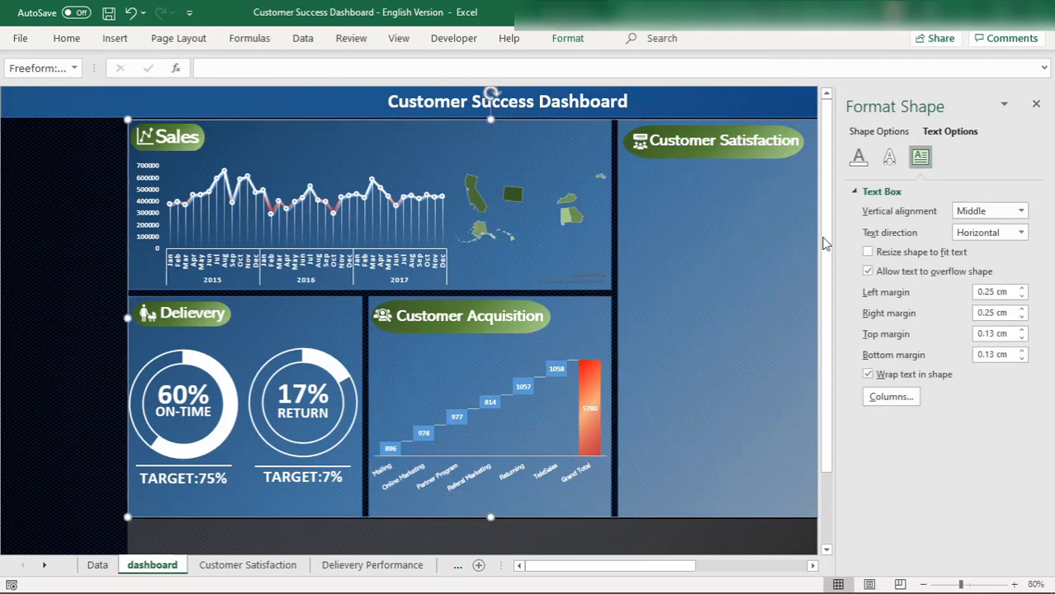
{"action": "left_click", "coordinate": [1034, 103]}
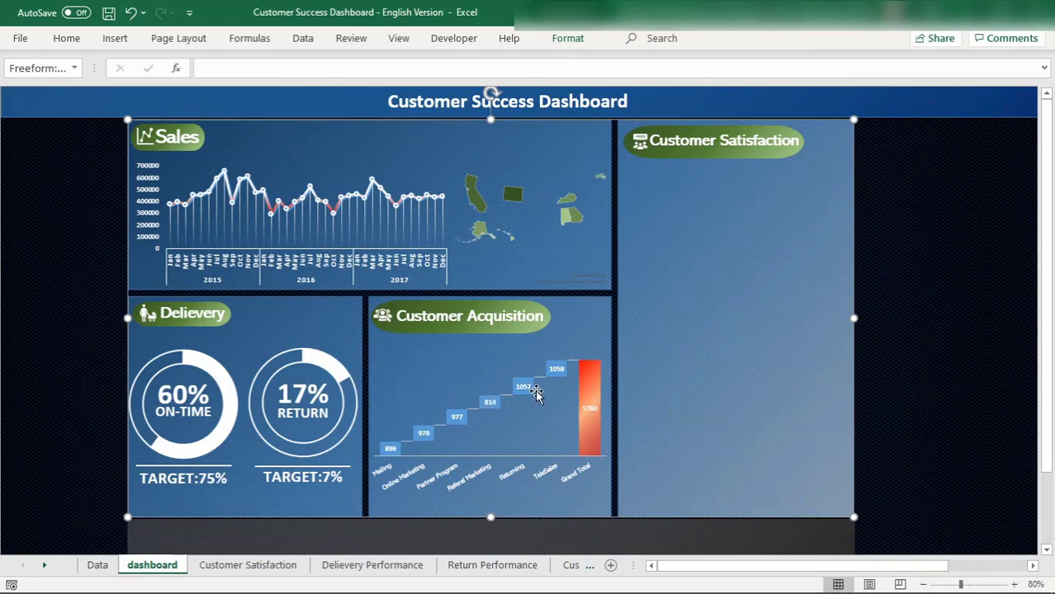
{"action": "mouse_move", "coordinate": [590, 409]}
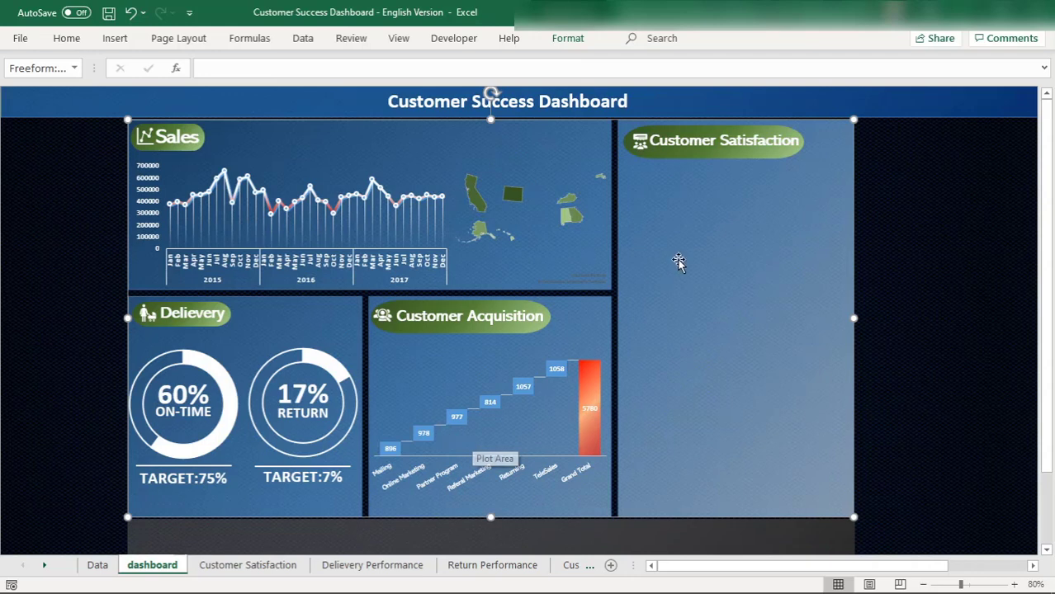
Step: Copy the stacked bar chart of product ratings from the Customer Satisfaction sheet
{"action": "left_click", "coordinate": [43, 567]}
{"action": "left_click", "coordinate": [44, 567]}
{"action": "left_click", "coordinate": [44, 567]}
{"action": "left_click", "coordinate": [44, 567]}
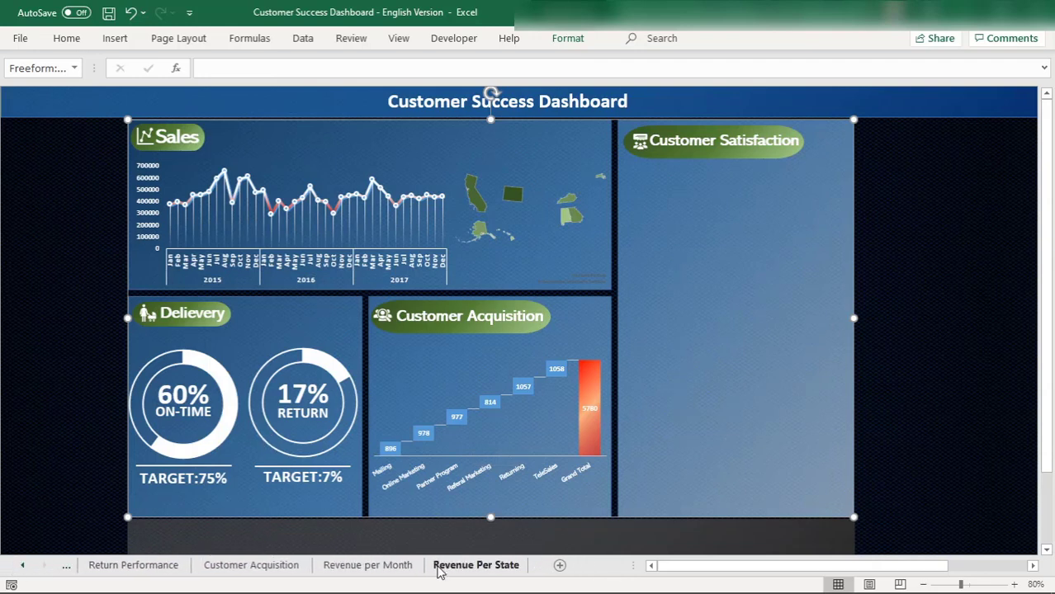
{"action": "left_click", "coordinate": [20, 568]}
{"action": "left_click", "coordinate": [20, 568]}
{"action": "left_click", "coordinate": [20, 568]}
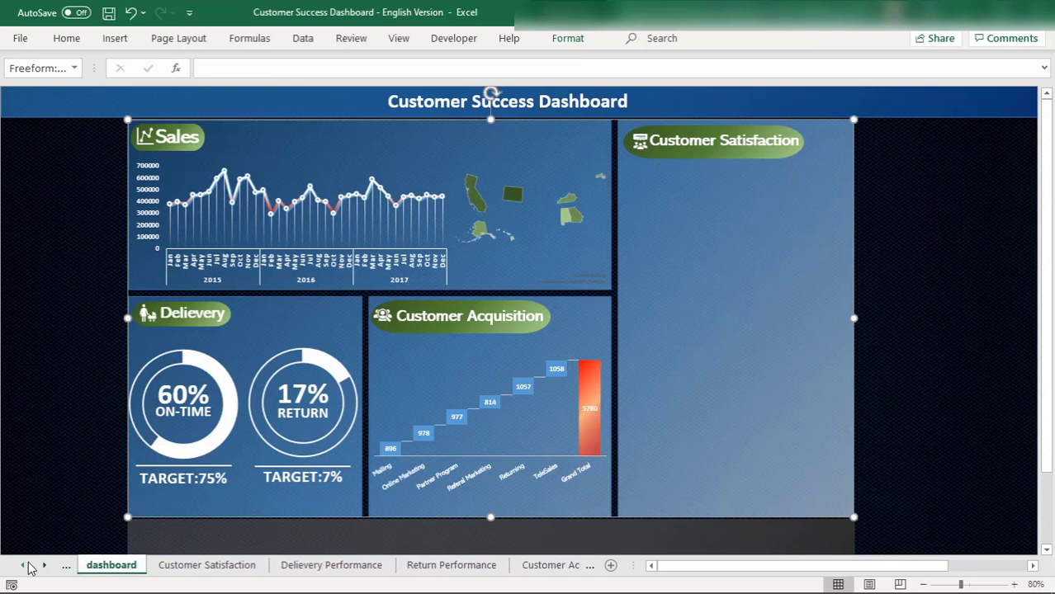
{"action": "left_click", "coordinate": [215, 565]}
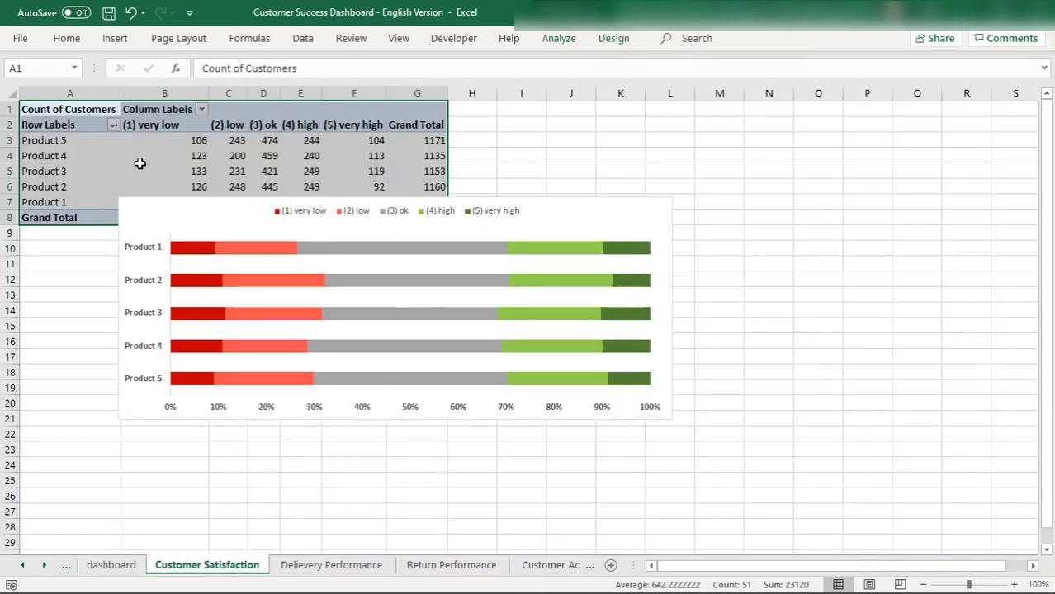
{"action": "left_click", "coordinate": [186, 216]}
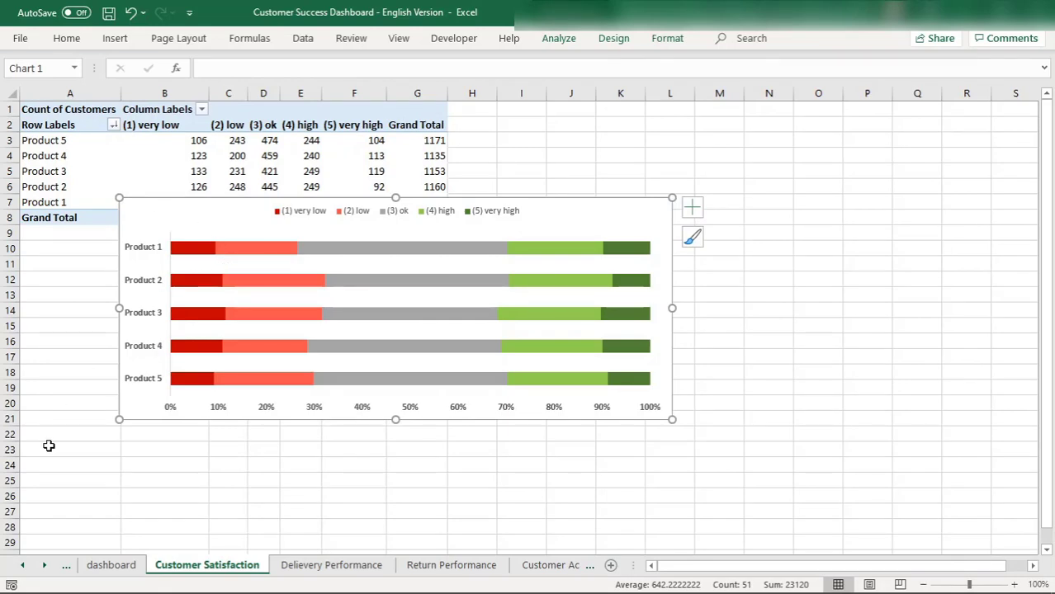
Step: Paste the copied chart into the dashboard sheet and move it toward the Customer Satisfaction section
{"action": "left_click", "coordinate": [99, 570]}
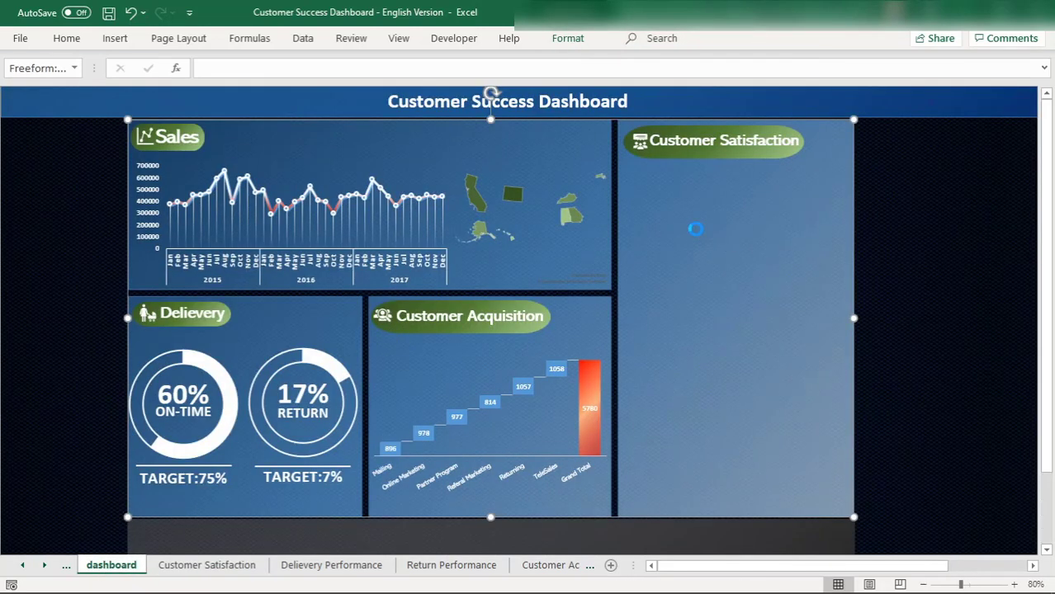
{"action": "key", "text": "ctrl+v"}
{"action": "mouse_move", "coordinate": [213, 133]}
{"action": "left_mouse_down"}
{"action": "mouse_move", "coordinate": [620, 296]}
{"action": "mouse_move", "coordinate": [492, 229]}
{"action": "left_mouse_up"}
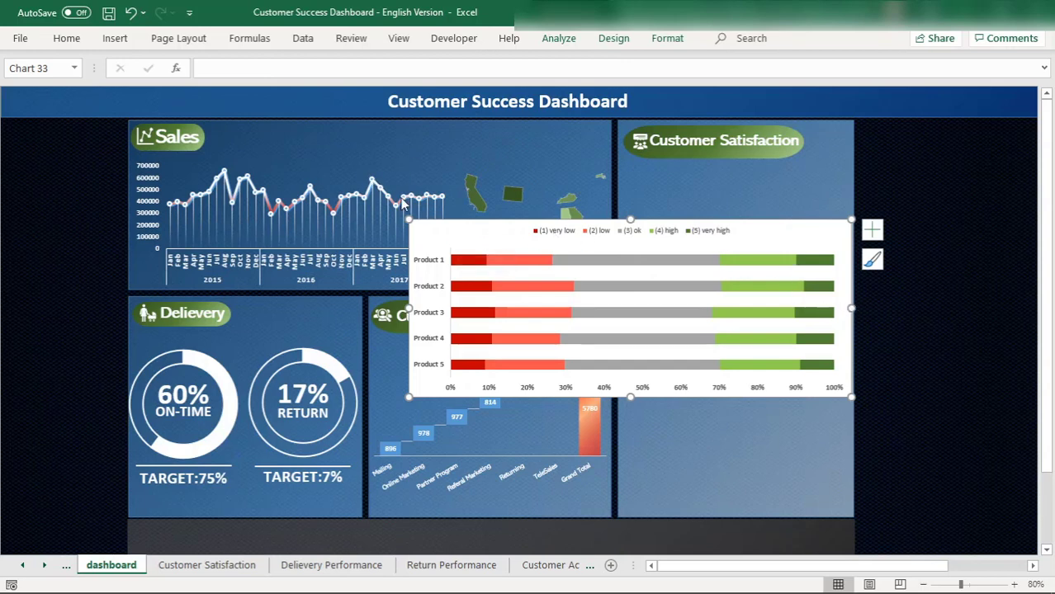
Step: Set the pasted satisfaction chart's area to no fill and no border line, and close the formatting pane
{"action": "right_click", "coordinate": [452, 224]}
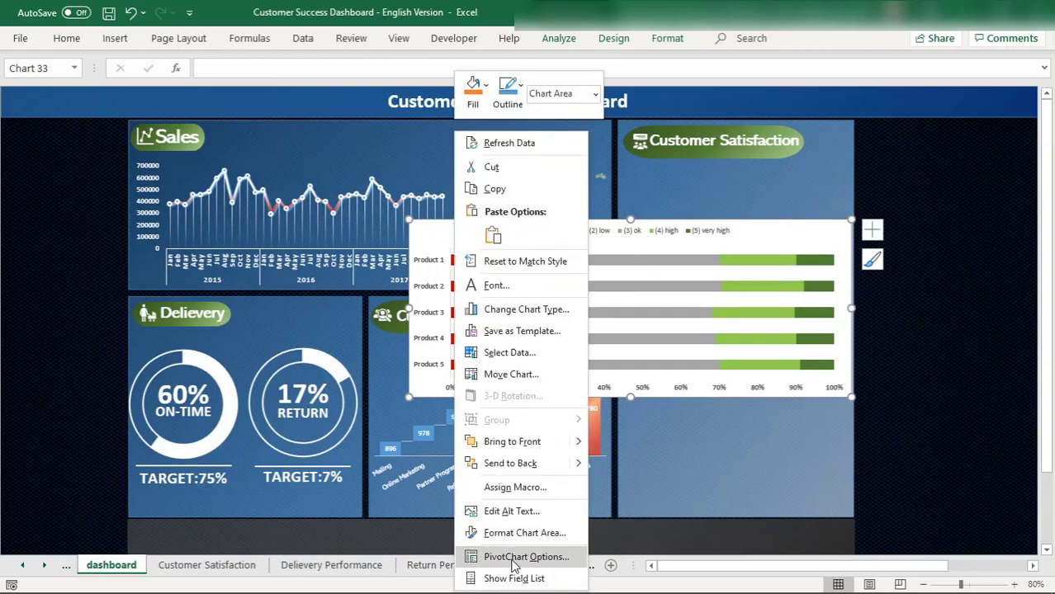
{"action": "left_click", "coordinate": [516, 534]}
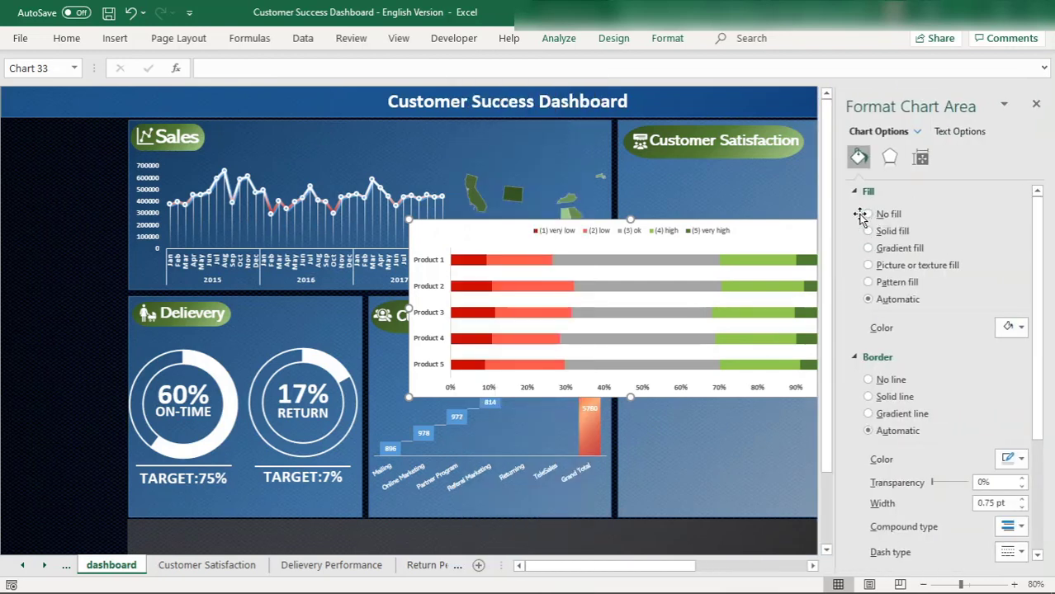
{"action": "left_click", "coordinate": [868, 216]}
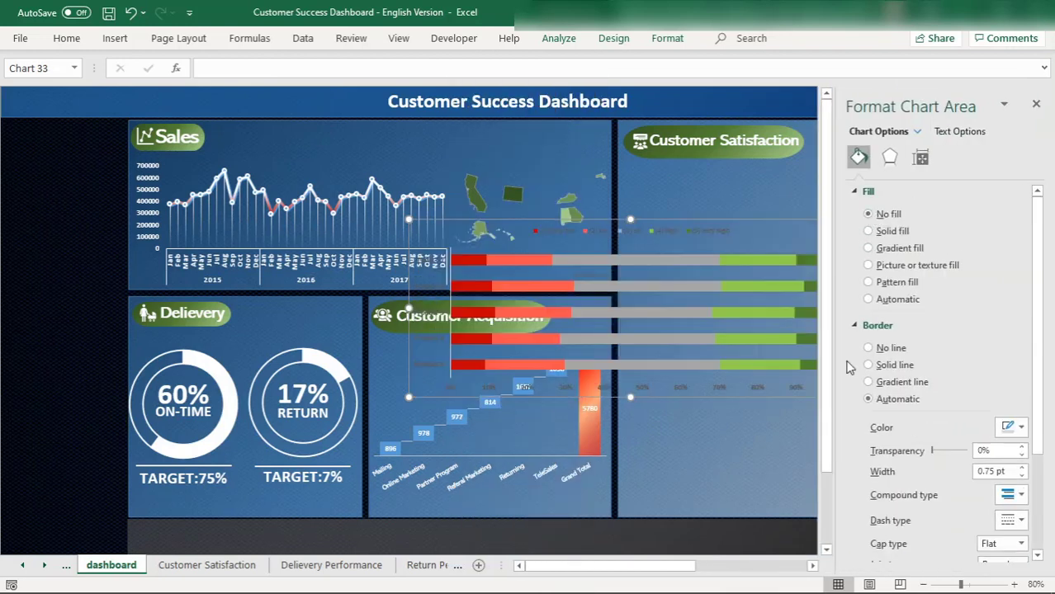
{"action": "left_click", "coordinate": [869, 348]}
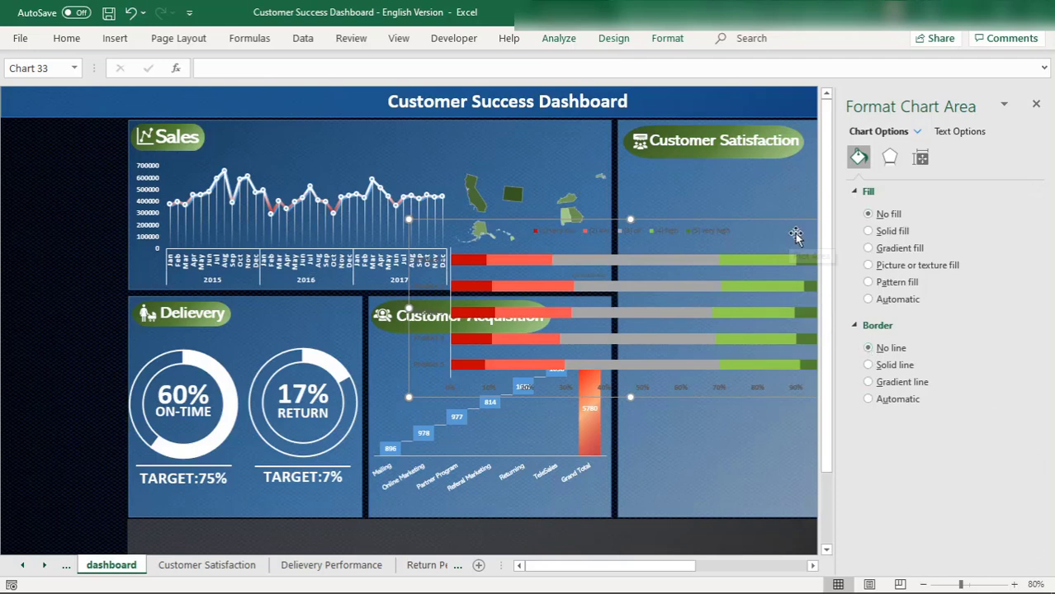
{"action": "left_click", "coordinate": [1036, 104]}
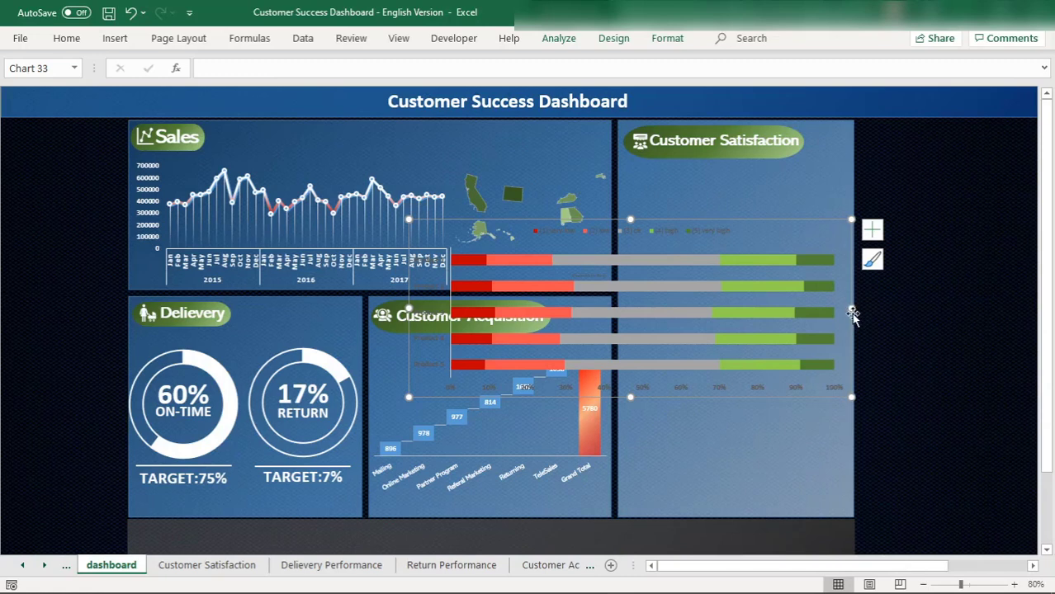
Step: Narrow the satisfaction chart, move it under the Customer Satisfaction heading and stretch it to fill the section's height
{"action": "left_click_drag", "start_coordinate": [849, 308], "coordinate": [630, 338]}
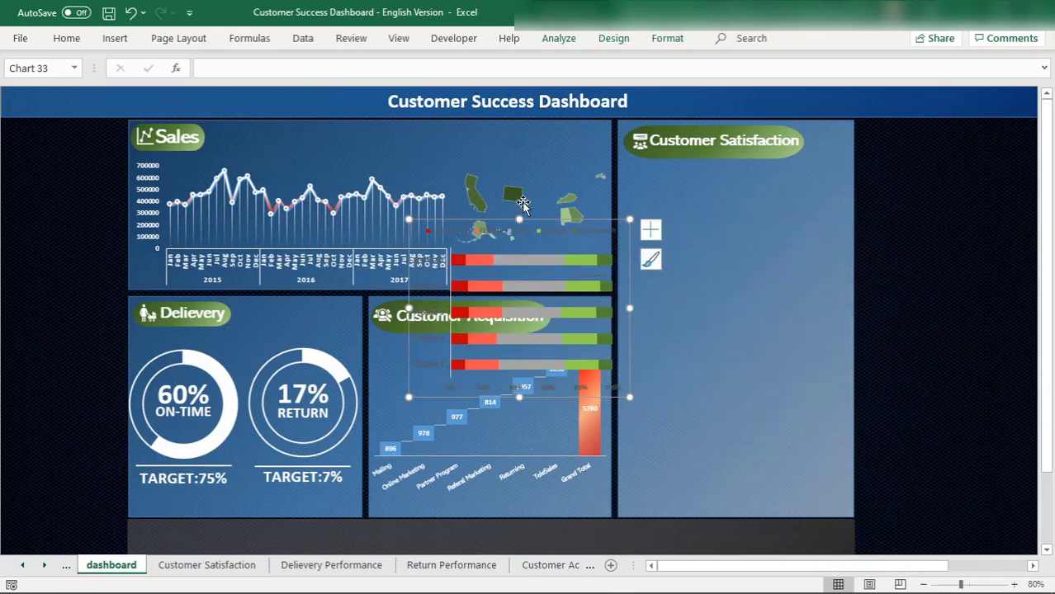
{"action": "mouse_move", "coordinate": [528, 203]}
{"action": "left_mouse_down"}
{"action": "mouse_move", "coordinate": [679, 173]}
{"action": "mouse_move", "coordinate": [703, 178]}
{"action": "mouse_move", "coordinate": [700, 195]}
{"action": "left_mouse_up"}
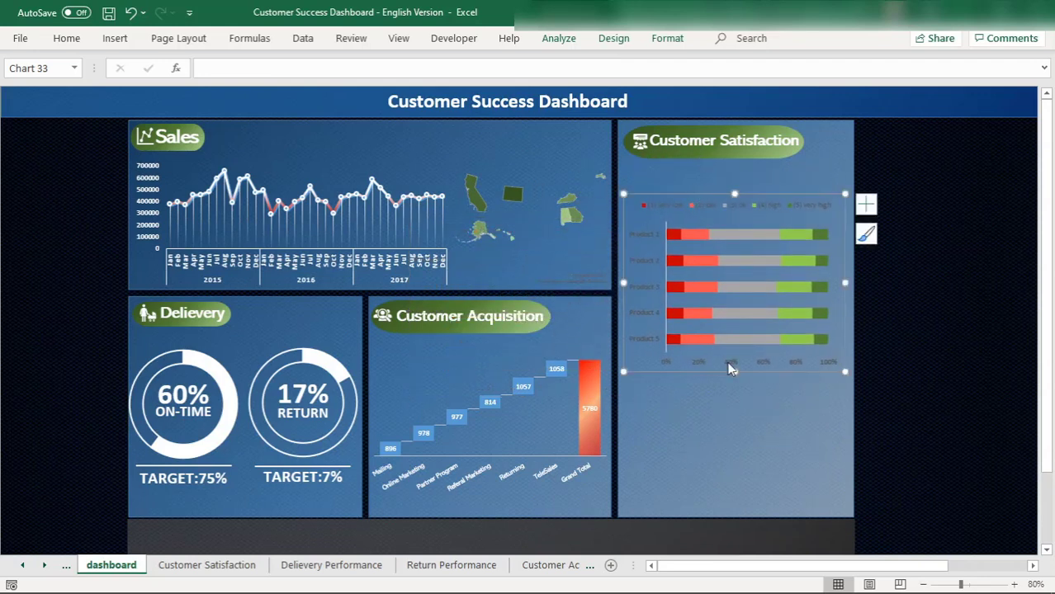
{"action": "left_click_drag", "start_coordinate": [732, 376], "coordinate": [734, 506]}
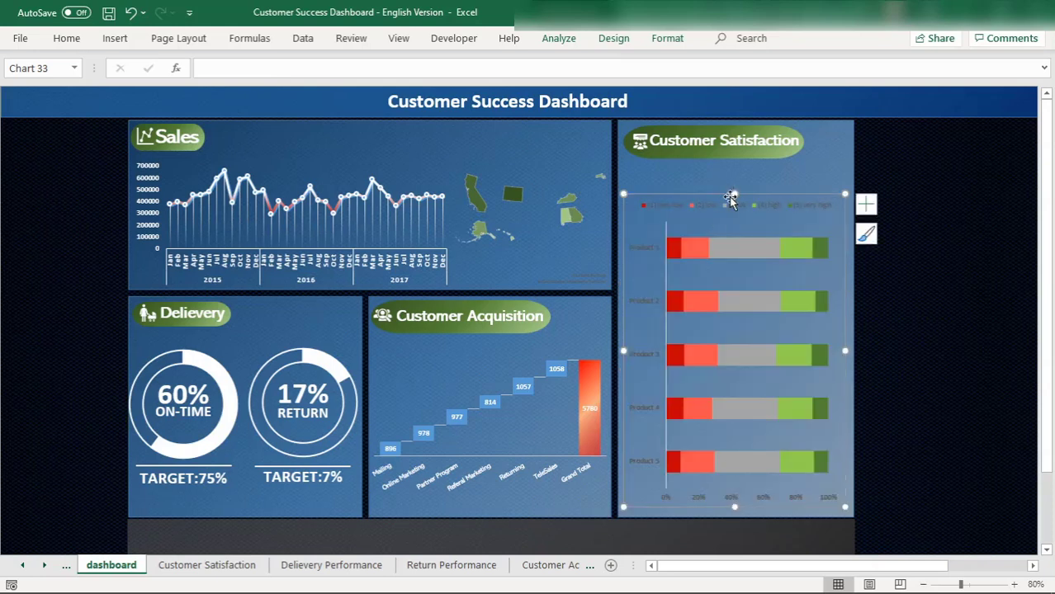
{"action": "left_click_drag", "start_coordinate": [735, 193], "coordinate": [734, 161]}
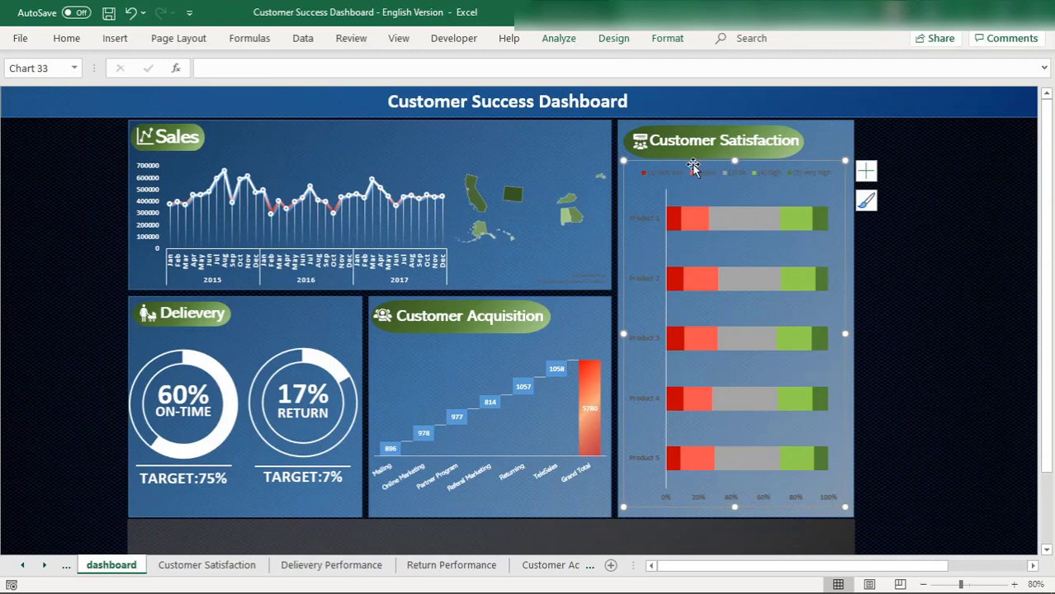
Step: Set the text color of the satisfaction chart's product labels to white
{"action": "left_click", "coordinate": [642, 223]}
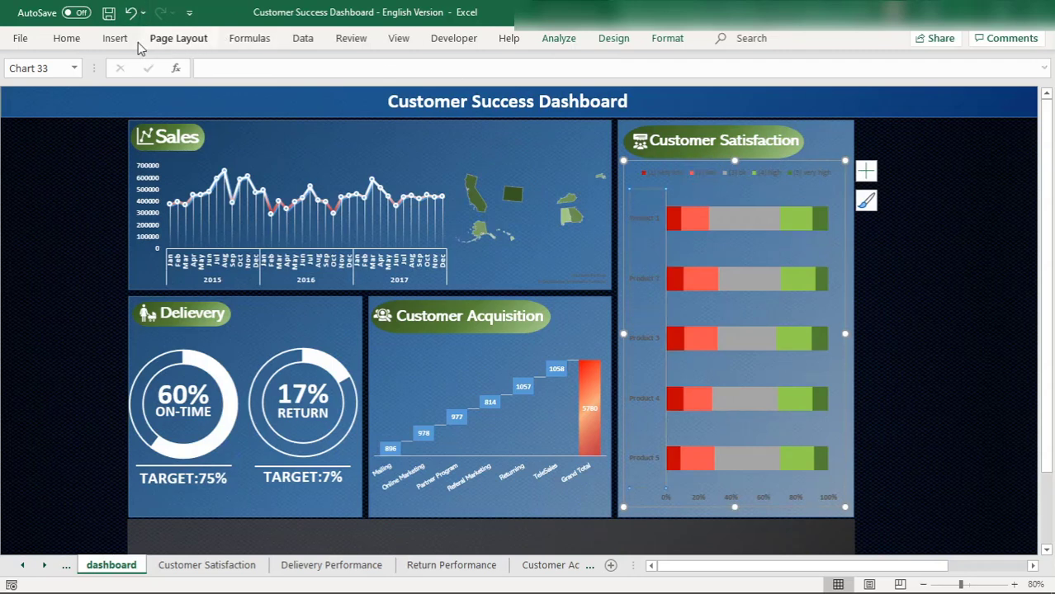
{"action": "left_click", "coordinate": [72, 39]}
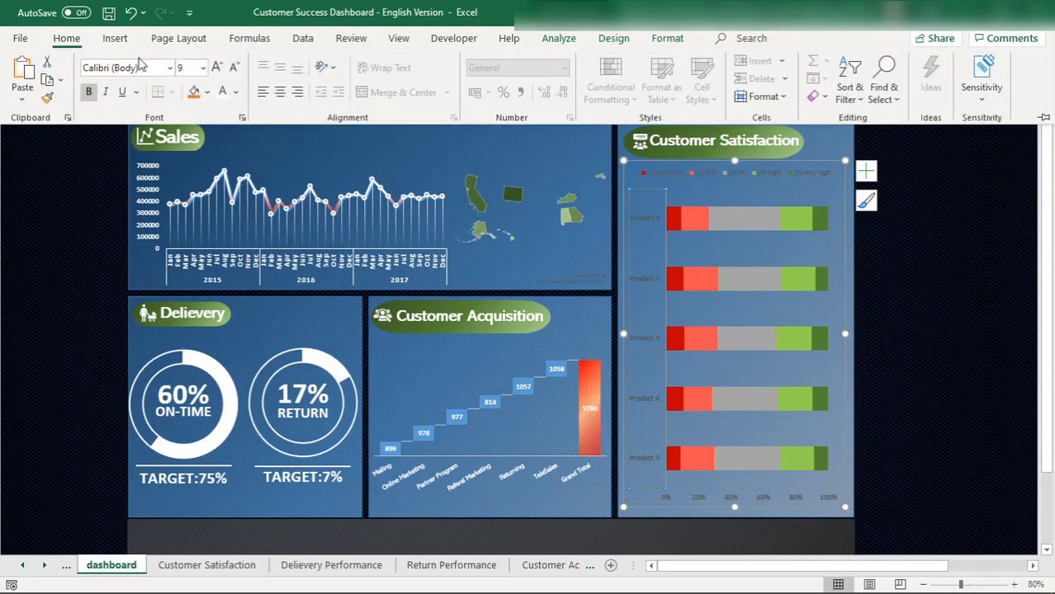
{"action": "left_click", "coordinate": [221, 91]}
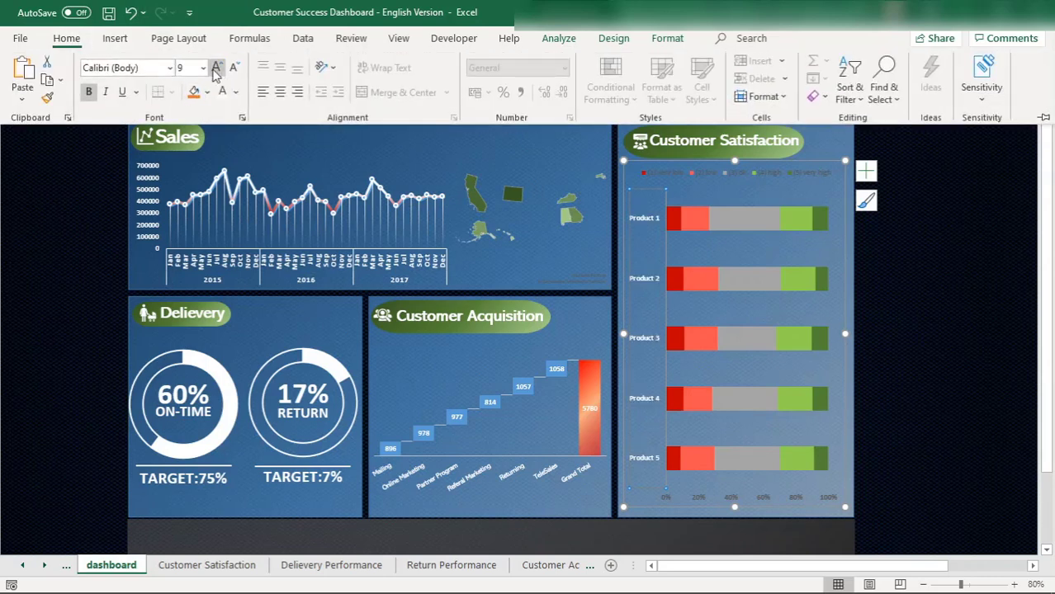
Step: Shift the satisfaction chart to the section's left edge and widen it to span the full section width
{"action": "left_click", "coordinate": [651, 162]}
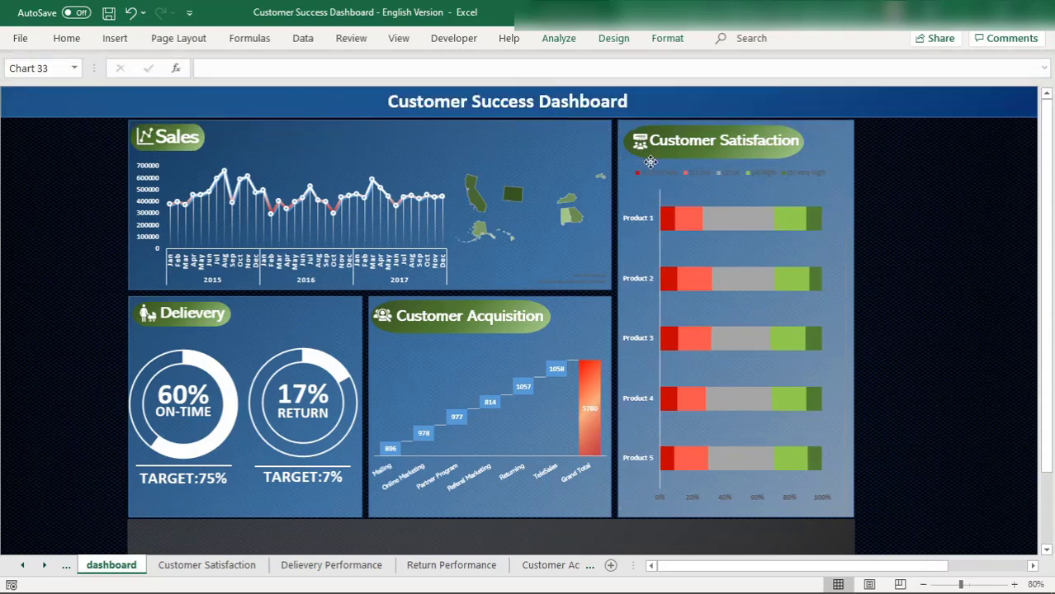
{"action": "left_click", "coordinate": [651, 162]}
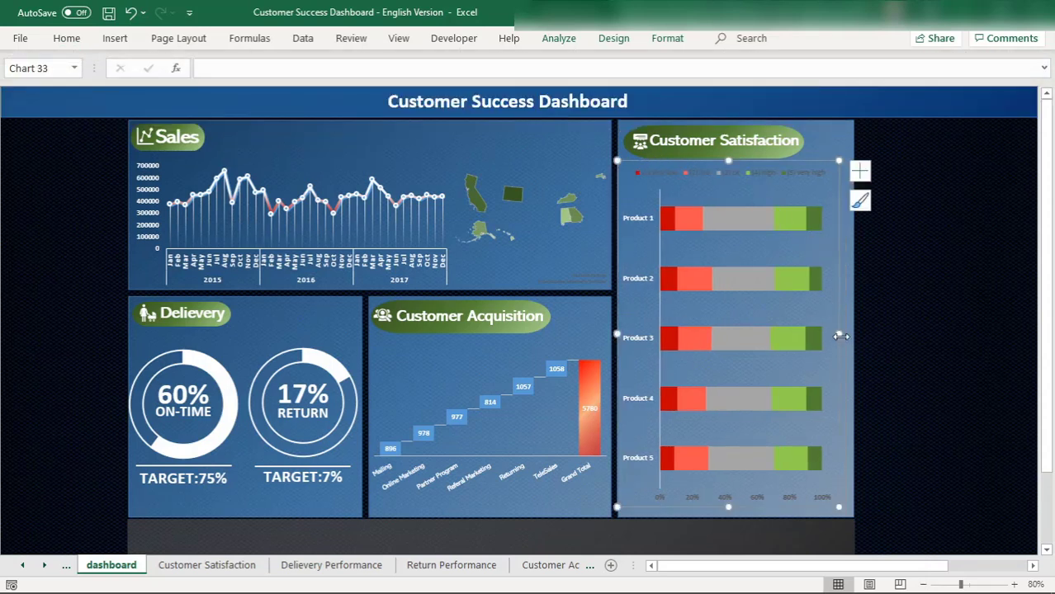
{"action": "left_click_drag", "start_coordinate": [840, 333], "coordinate": [853, 334]}
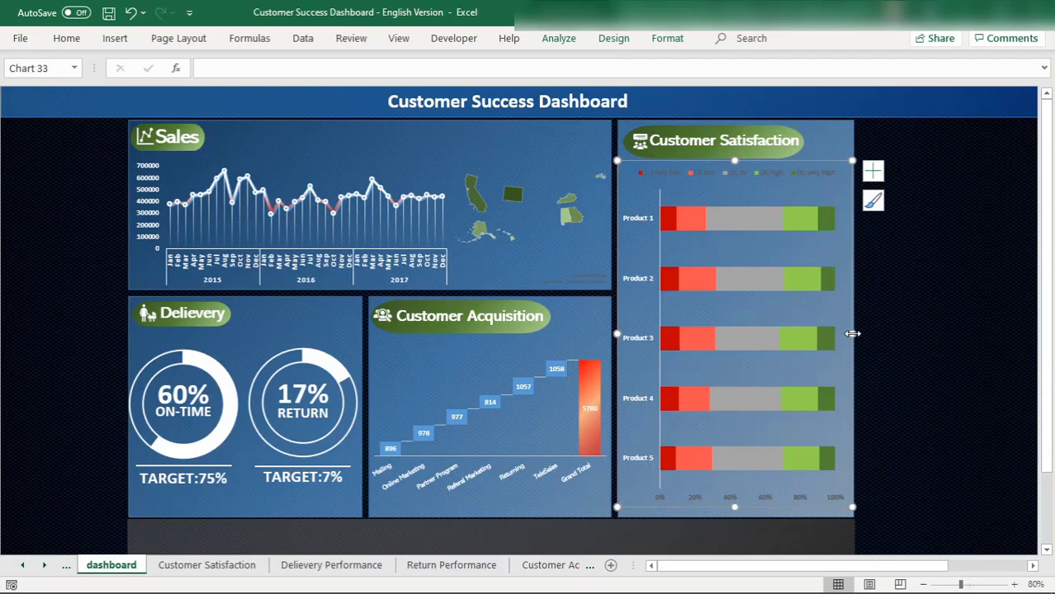
Step: Increase the font size of the satisfaction chart's product labels to 10
{"action": "left_click", "coordinate": [641, 219]}
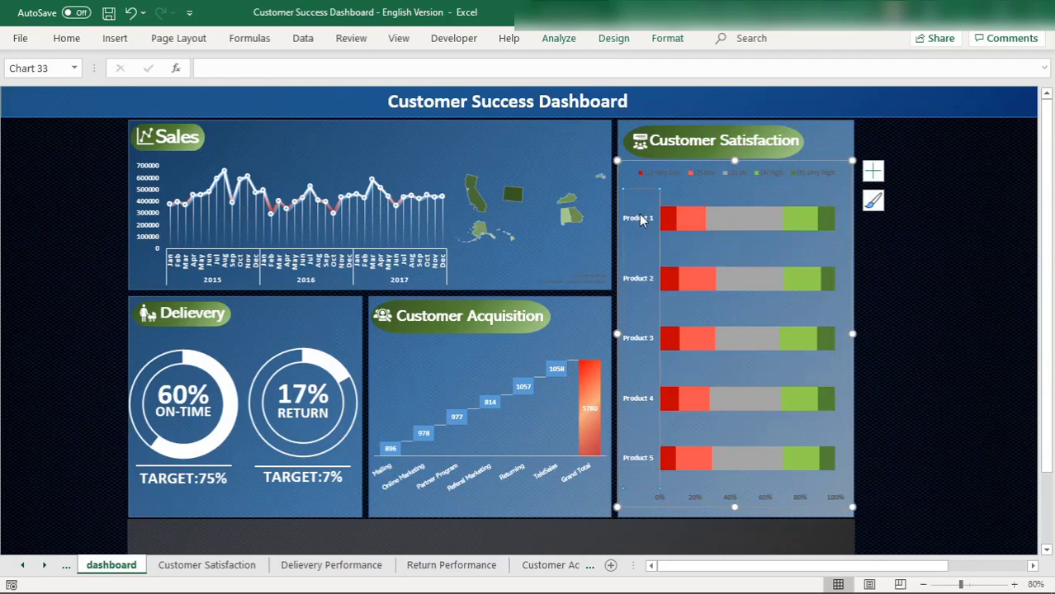
{"action": "left_click", "coordinate": [65, 38]}
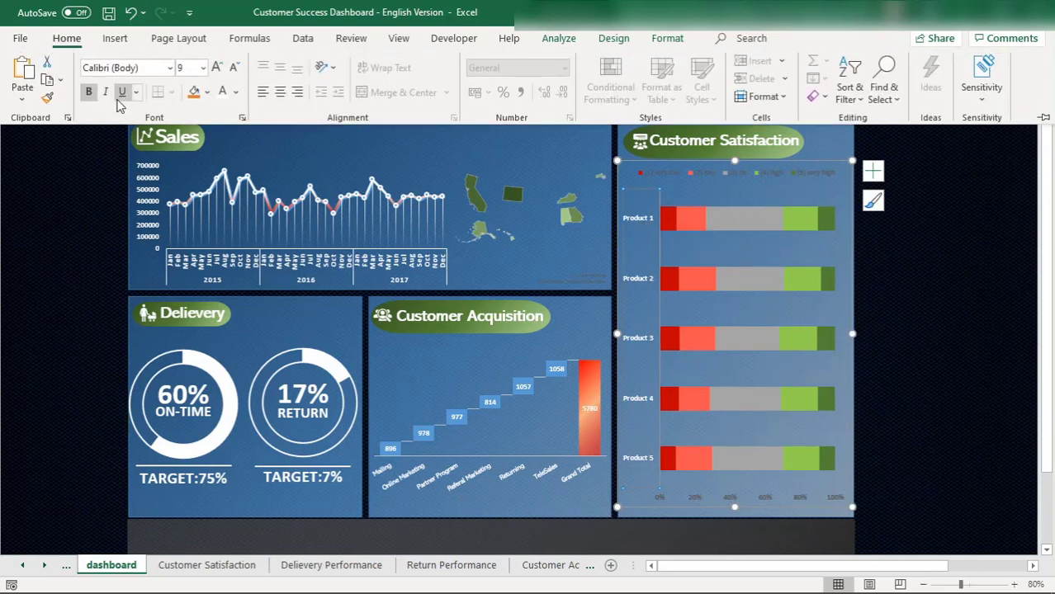
{"action": "left_click", "coordinate": [216, 67]}
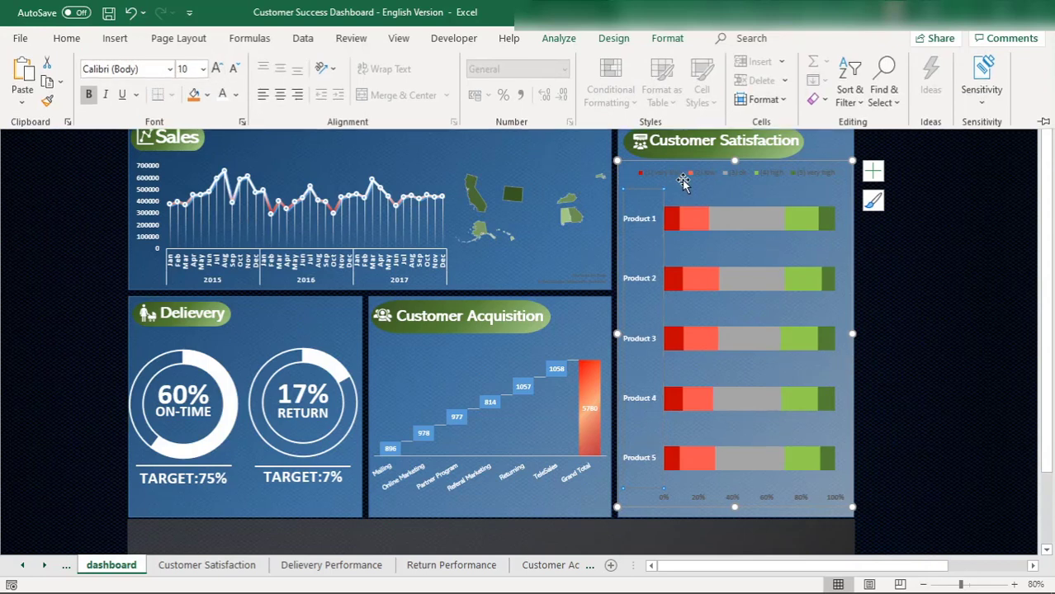
Step: Format the satisfaction chart's legend text as white, bold and size 10
{"action": "left_click", "coordinate": [694, 180]}
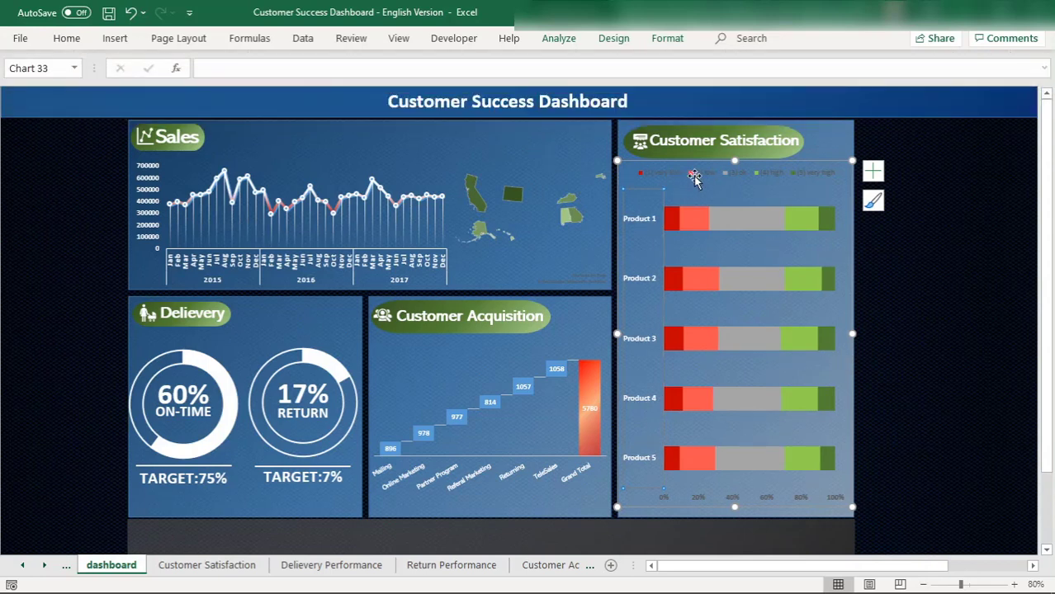
{"action": "left_click", "coordinate": [73, 39]}
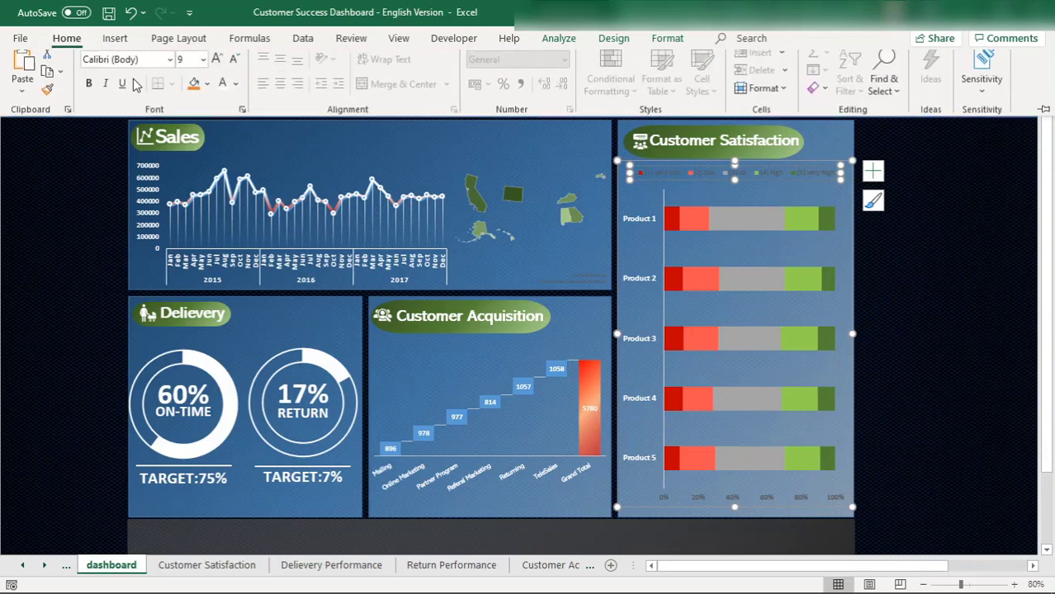
{"action": "left_click", "coordinate": [220, 94]}
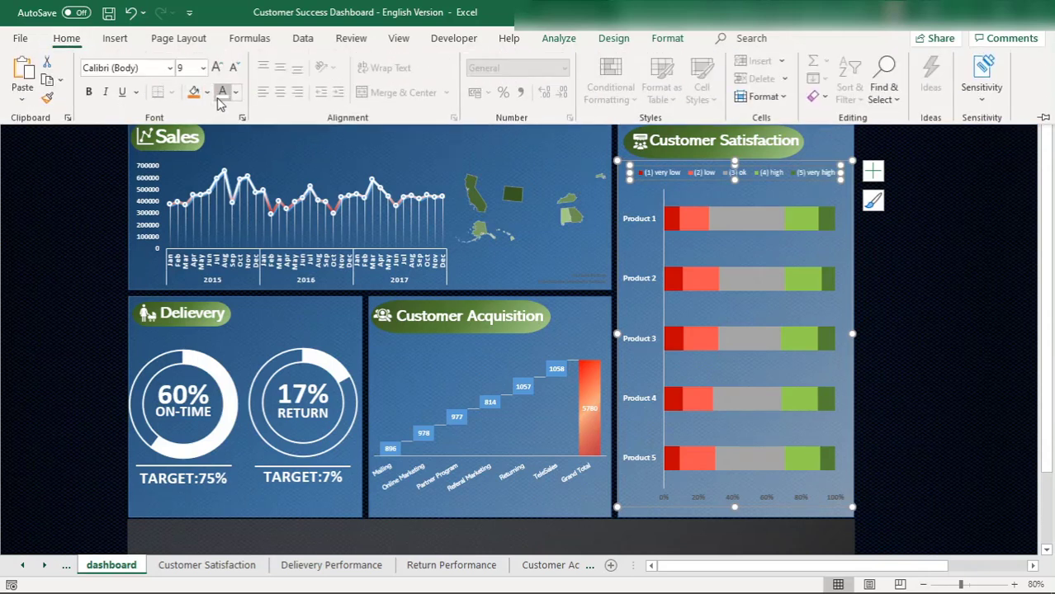
{"action": "left_click", "coordinate": [89, 93]}
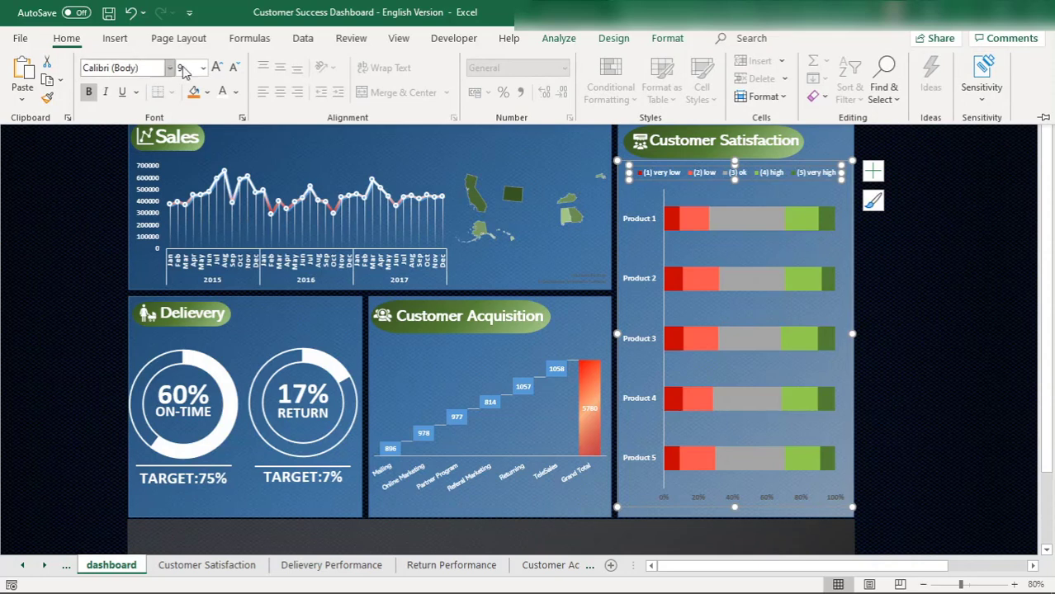
{"action": "left_click", "coordinate": [217, 68]}
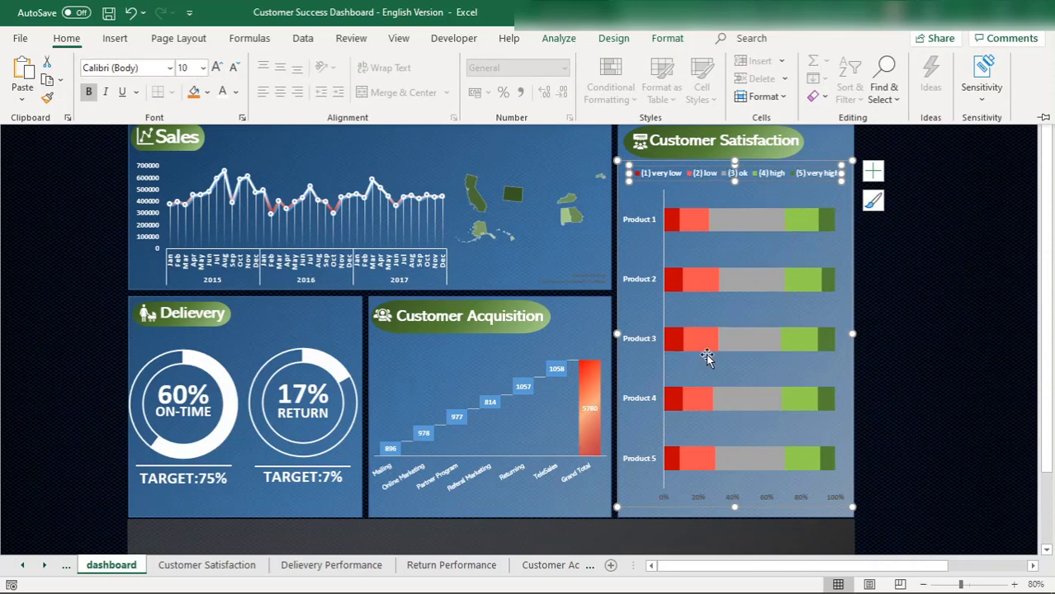
{"action": "key", "text": "ctrl+F1"}
Step: Apply a solid fill to the percentage axis along the bottom of the satisfaction chart
{"action": "left_click", "coordinate": [746, 499]}
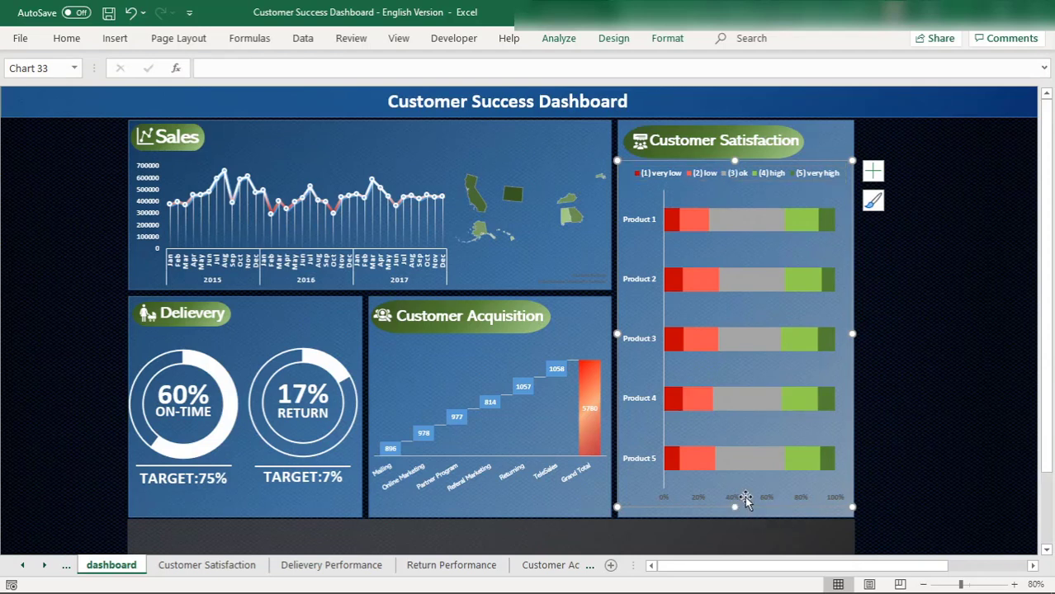
{"action": "double_click", "coordinate": [757, 501]}
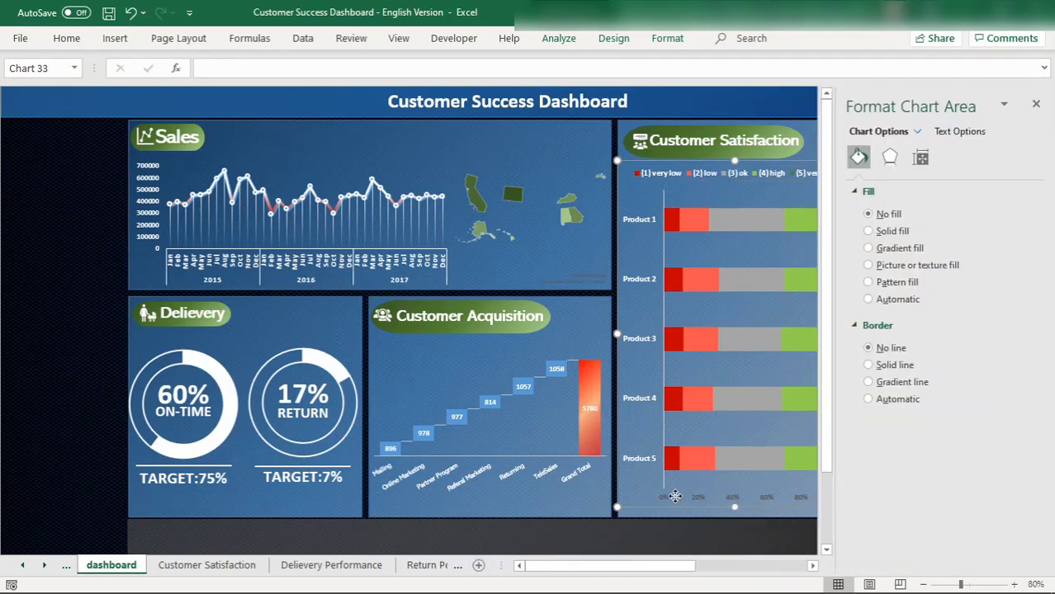
{"action": "left_click", "coordinate": [730, 385]}
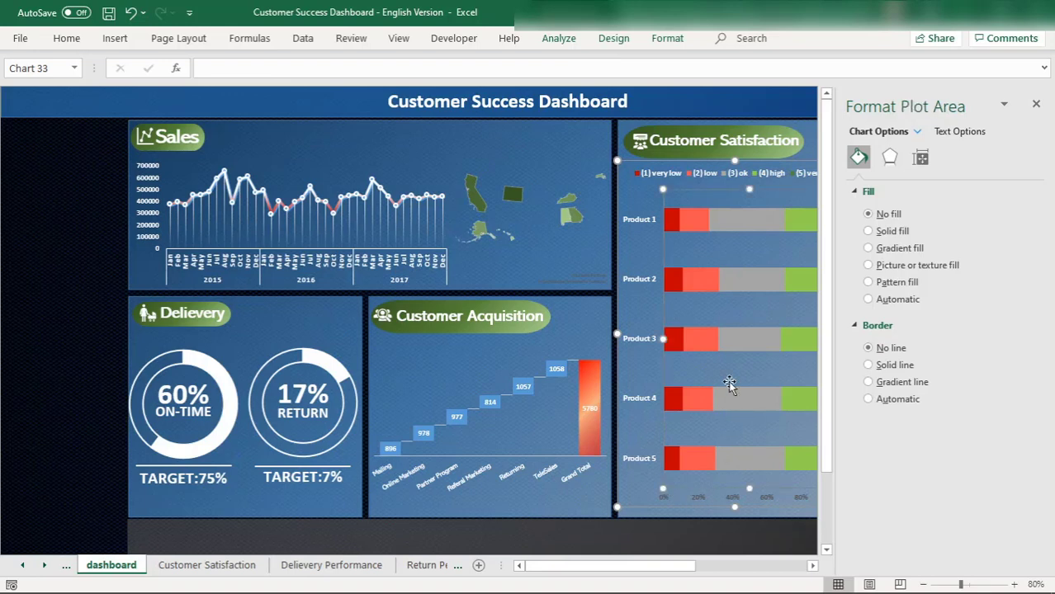
{"action": "left_click", "coordinate": [737, 503]}
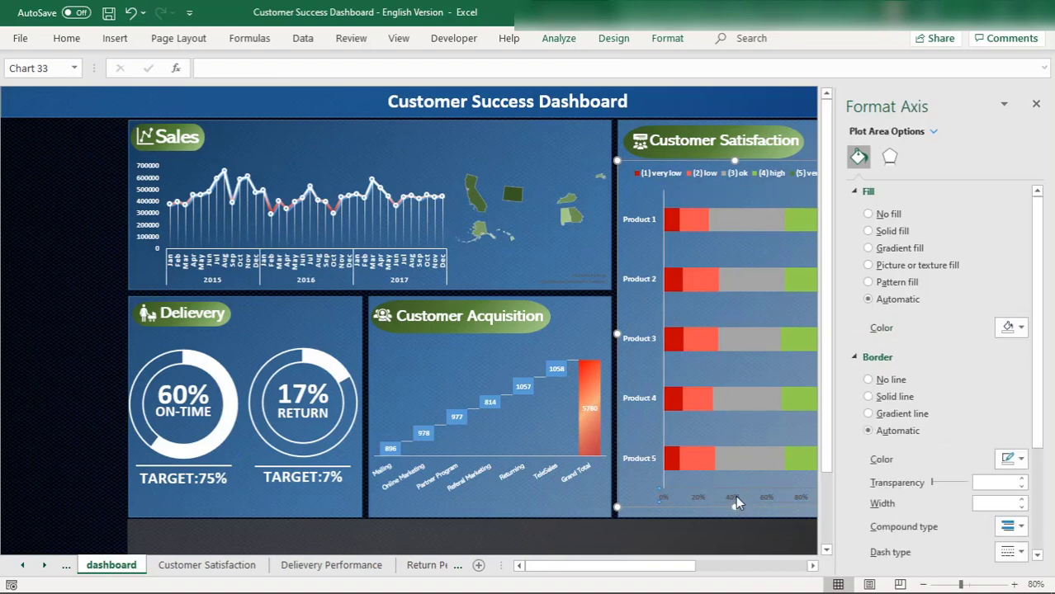
{"action": "left_click", "coordinate": [1012, 329]}
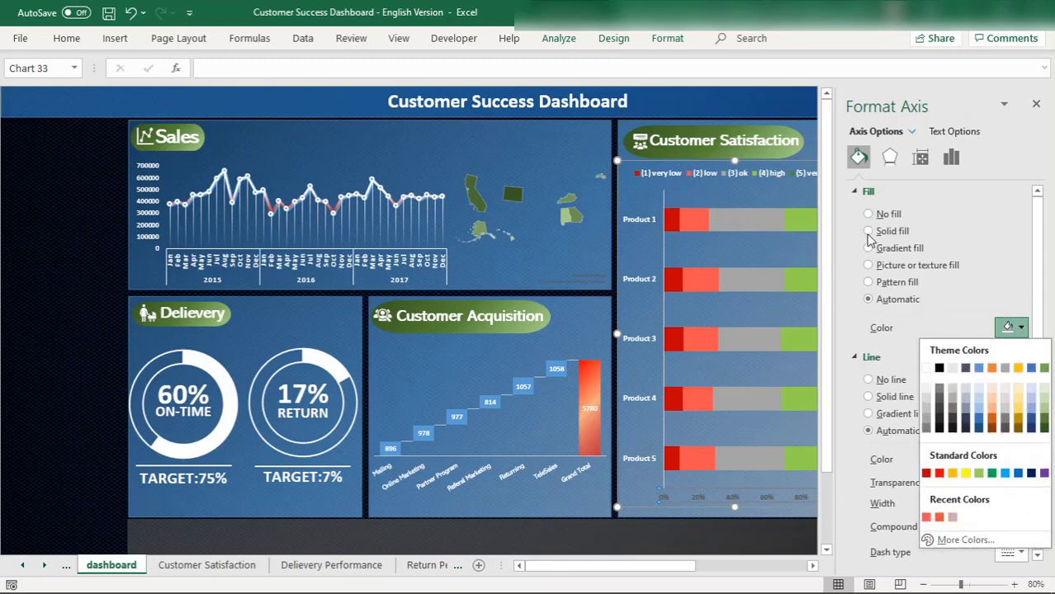
{"action": "left_click", "coordinate": [868, 234]}
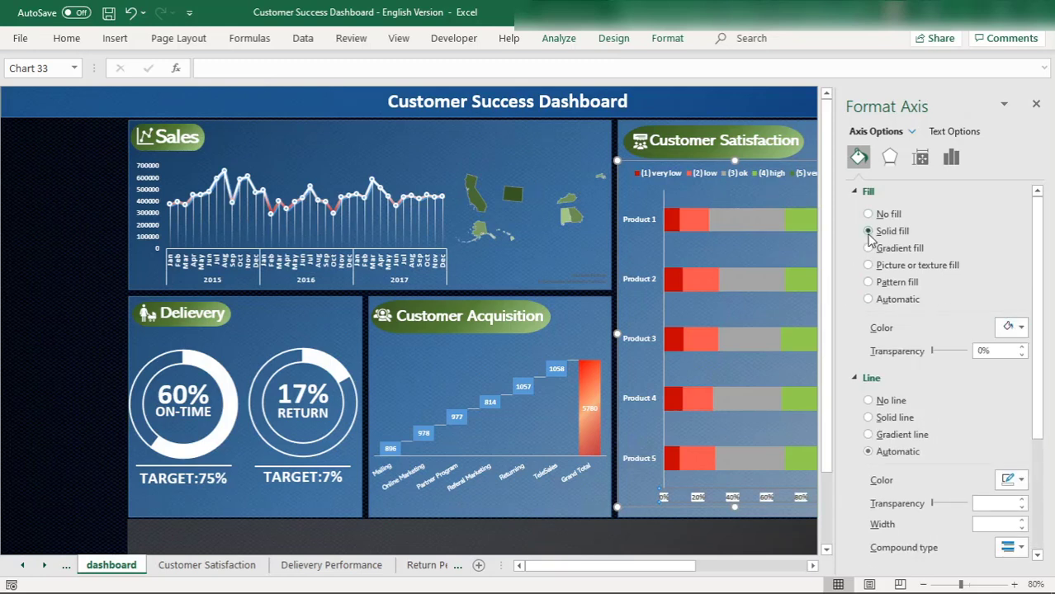
Step: Undo the percentage axis's solid fill and set the text fill of its labels to white
{"action": "key", "text": "ctrl+z"}
{"action": "left_click", "coordinate": [955, 135]}
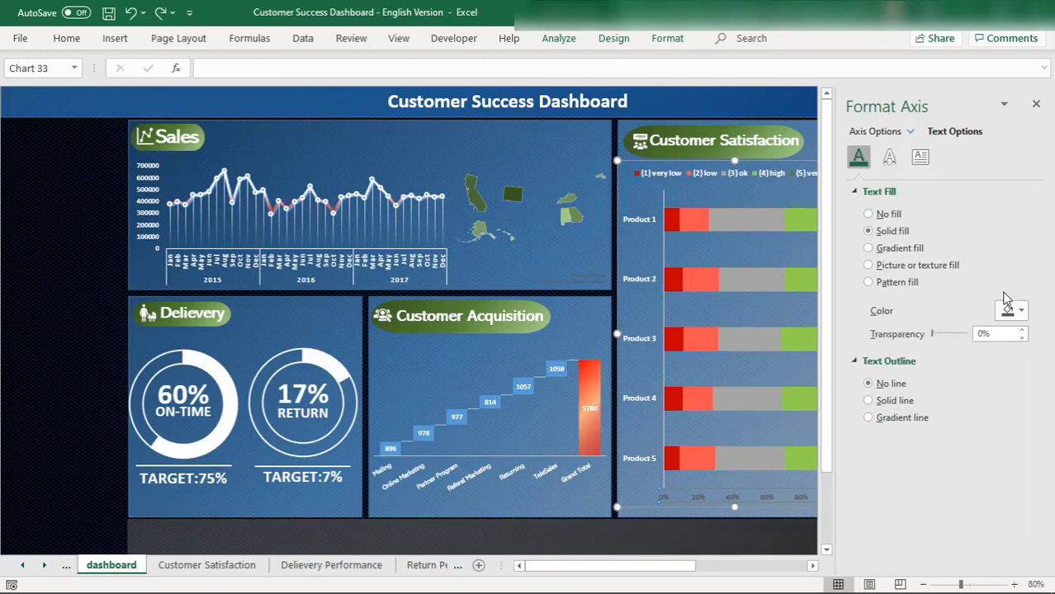
{"action": "left_click", "coordinate": [1021, 311]}
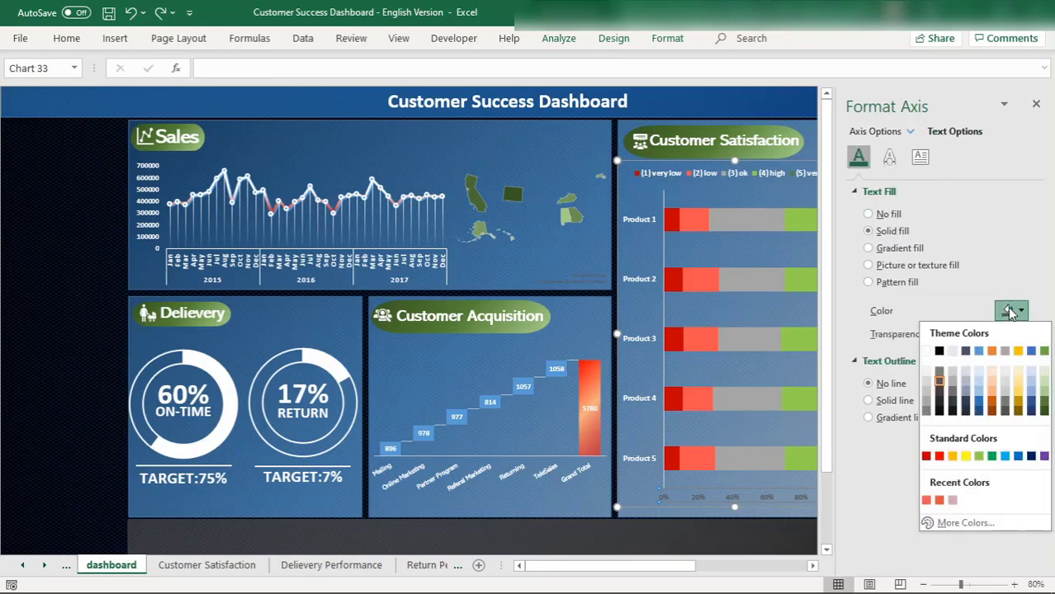
{"action": "left_click", "coordinate": [925, 351]}
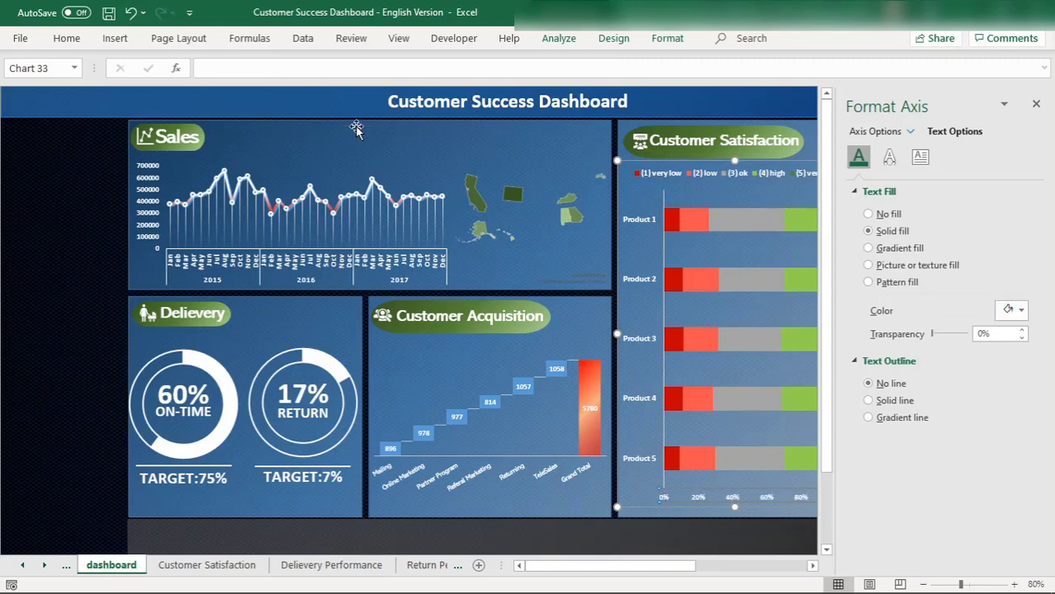
Step: Make the satisfaction chart's percentage axis labels bold and size 10, and finish formatting the axis
{"action": "left_click", "coordinate": [70, 39]}
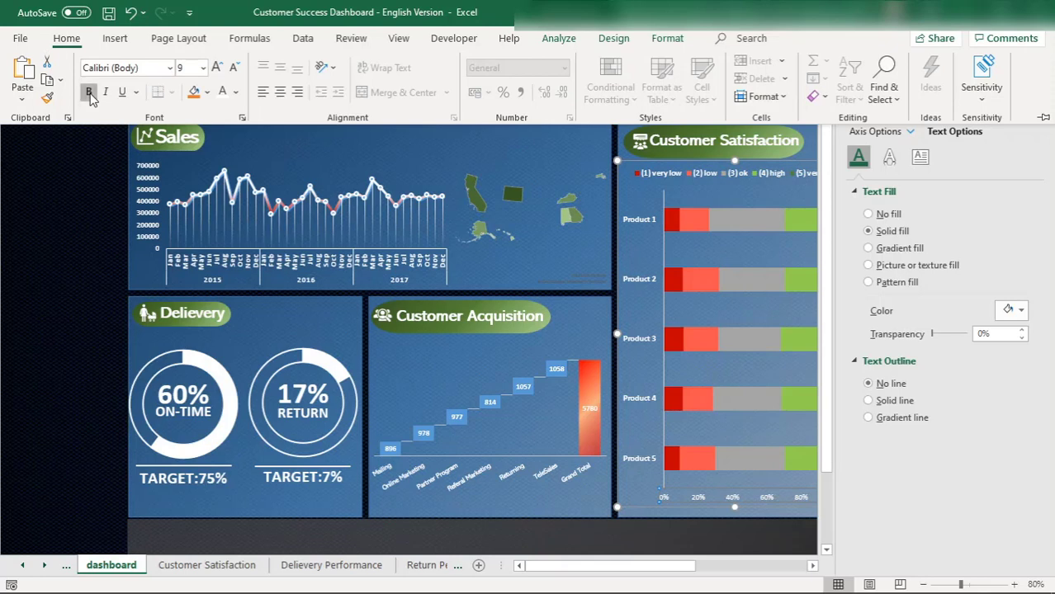
{"action": "left_click", "coordinate": [90, 93]}
{"action": "left_click", "coordinate": [217, 67]}
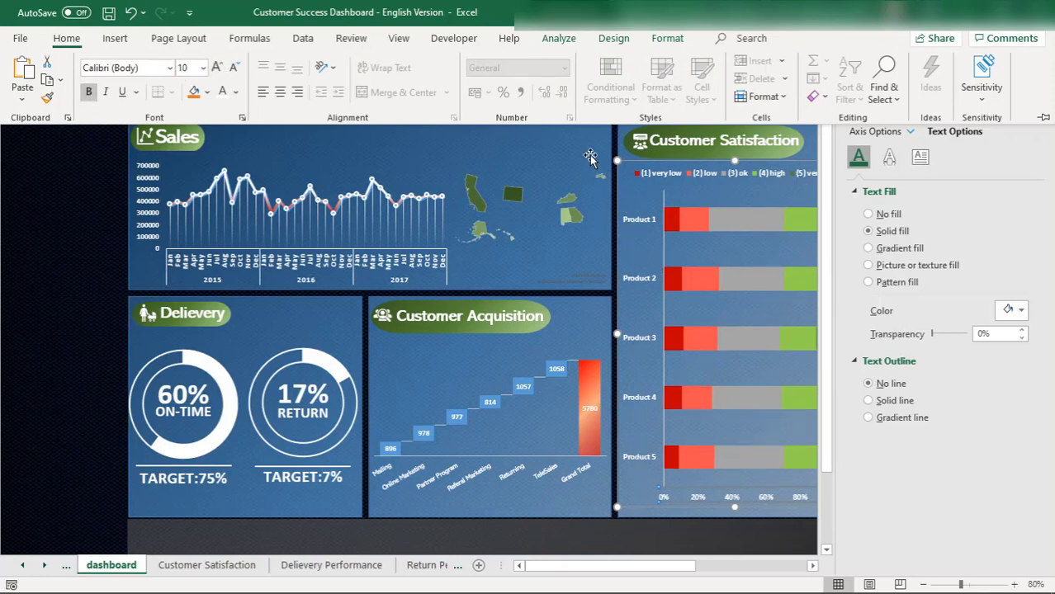
{"action": "key", "text": "ctrl+F1"}
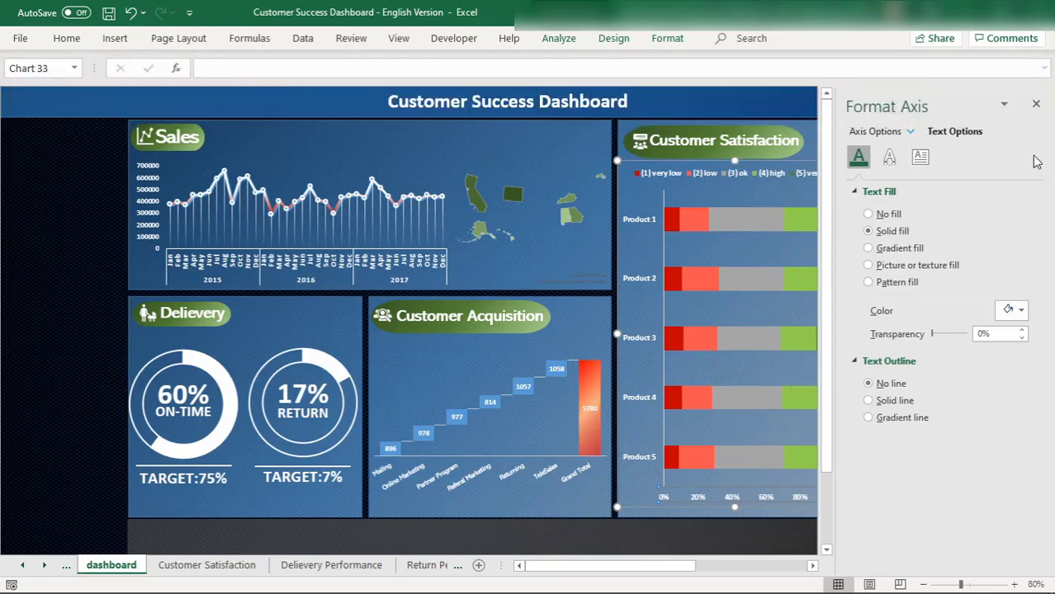
{"action": "left_click", "coordinate": [1036, 104]}
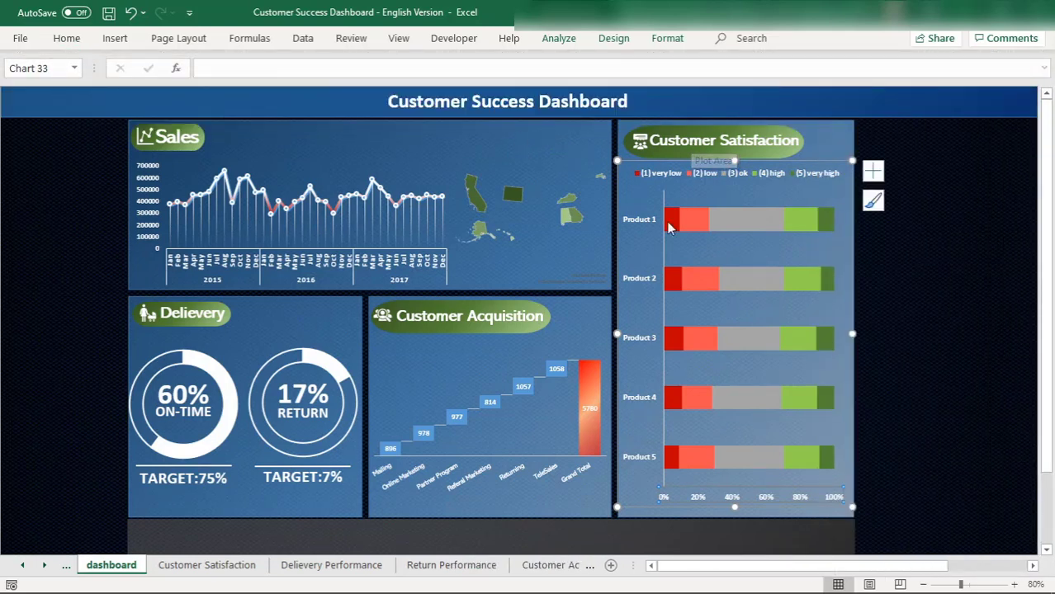
Step: Review the satisfaction, sales map and customer acquisition charts and their data points, and check the area below the dashboard
{"action": "mouse_move", "coordinate": [682, 218]}
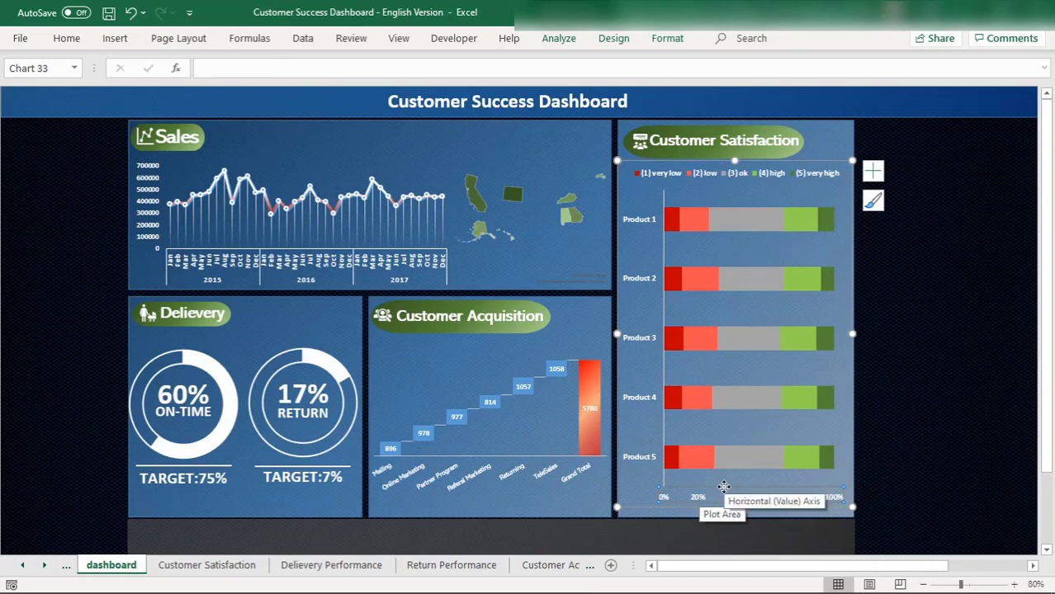
{"action": "left_click", "coordinate": [599, 165]}
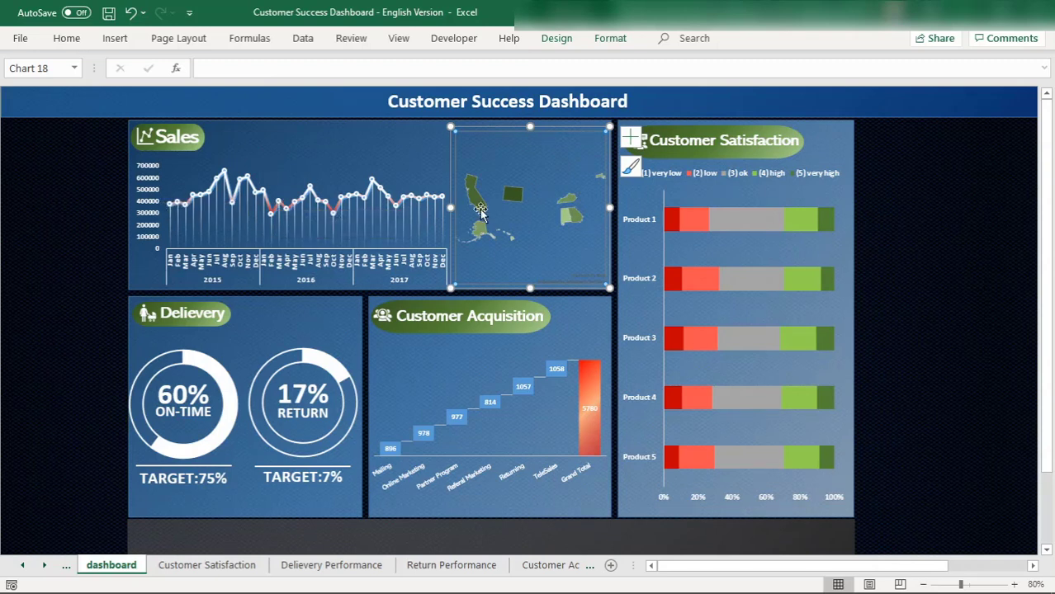
{"action": "mouse_move", "coordinate": [509, 206]}
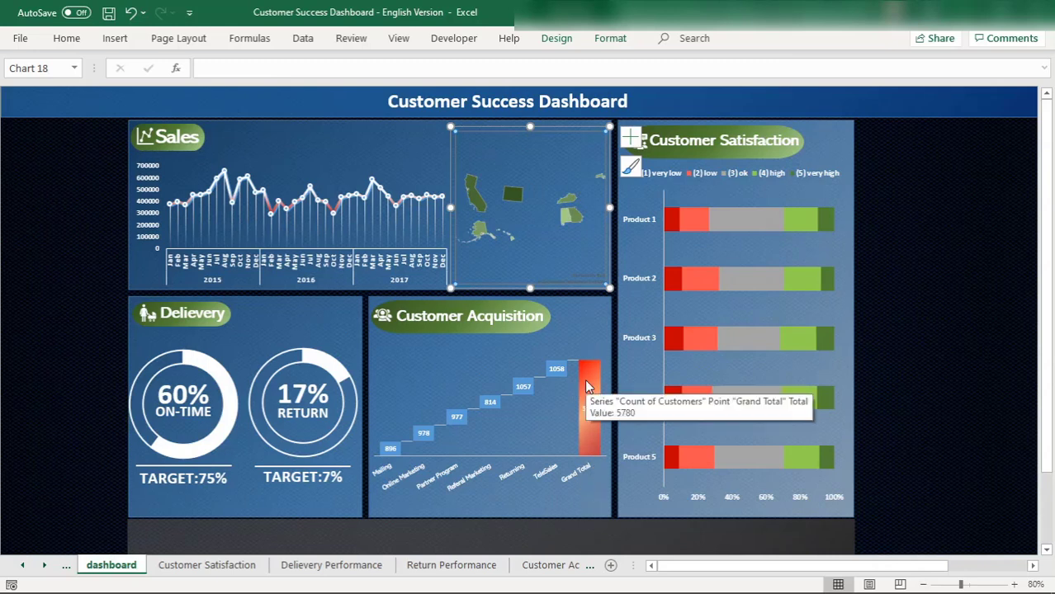
{"action": "mouse_move", "coordinate": [588, 401]}
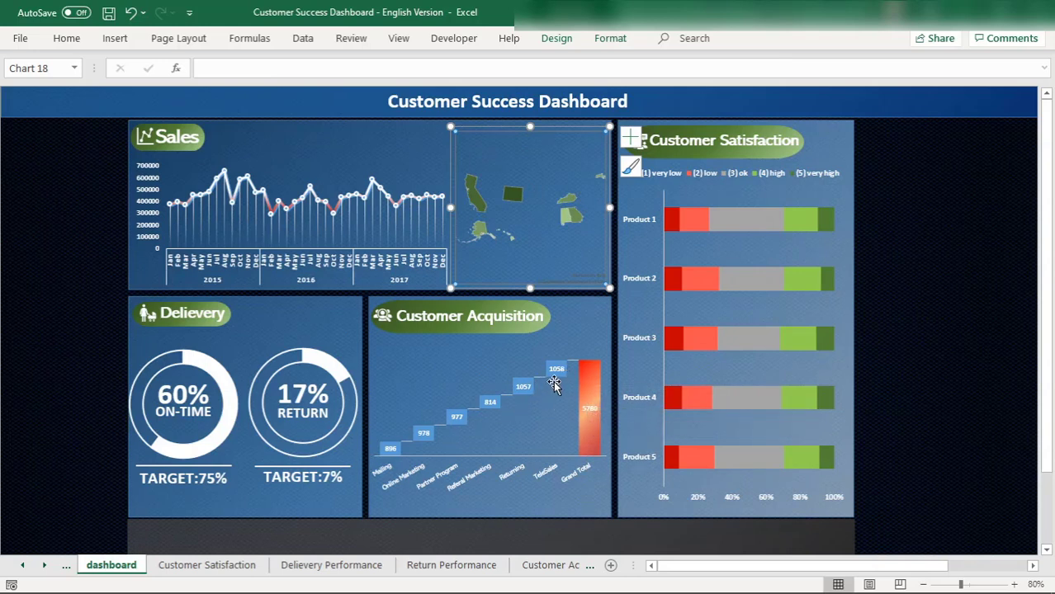
{"action": "mouse_move", "coordinate": [556, 366]}
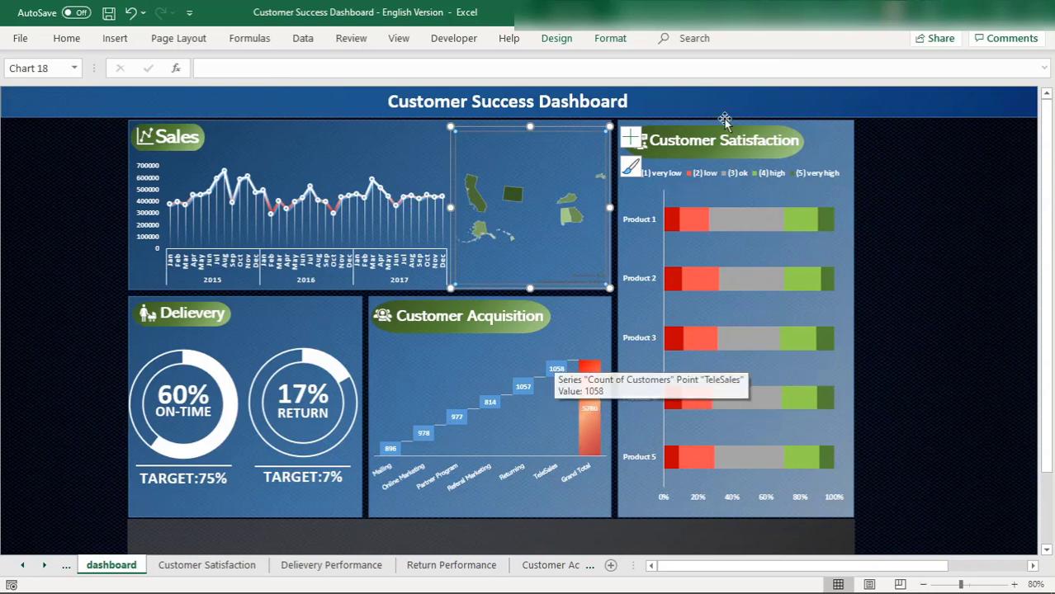
{"action": "left_click", "coordinate": [828, 141]}
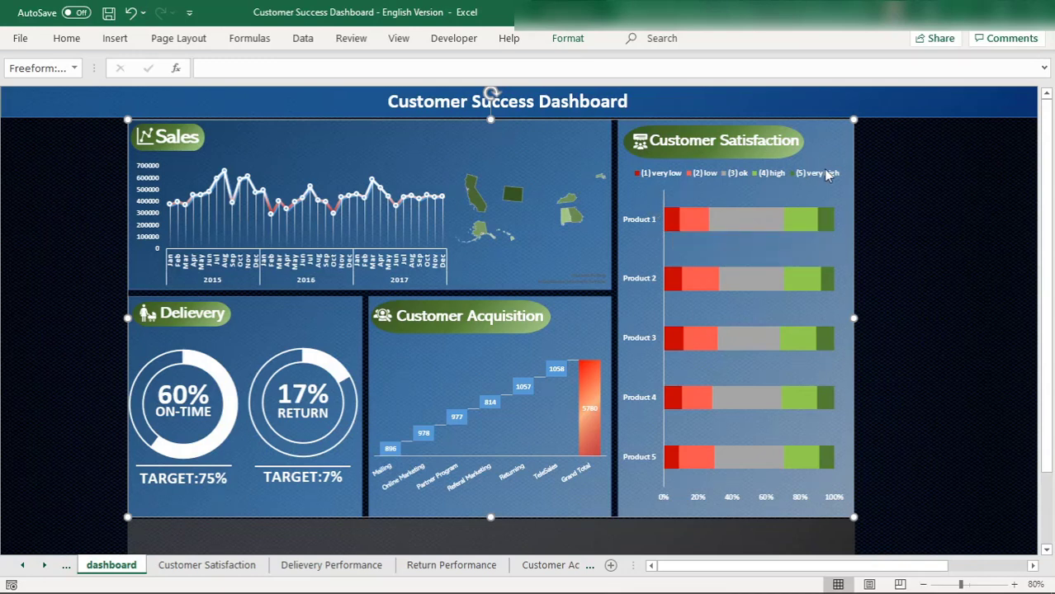
{"action": "mouse_move", "coordinate": [828, 224]}
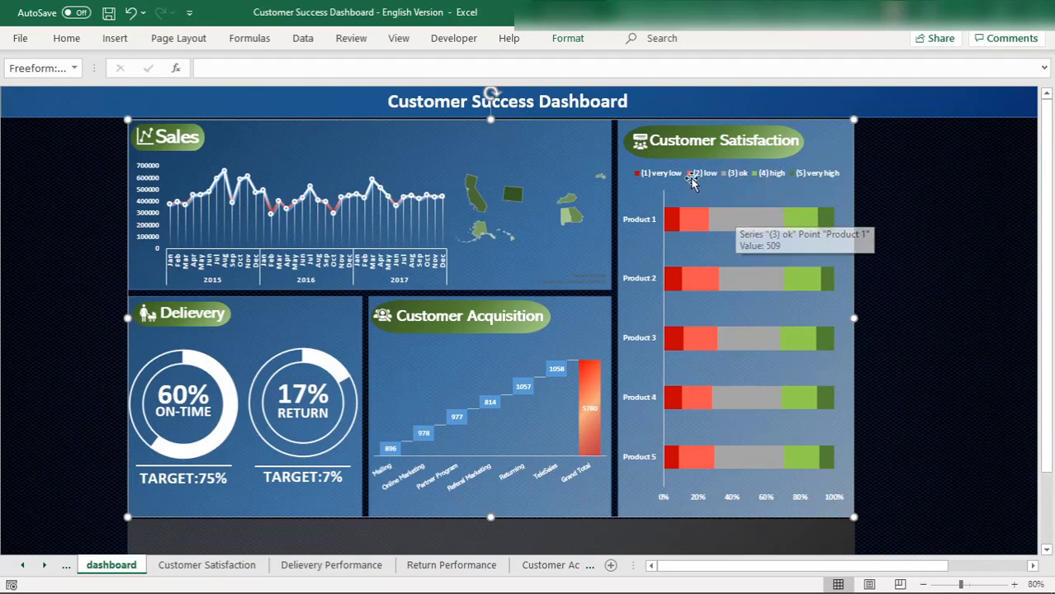
{"action": "mouse_move", "coordinate": [694, 227]}
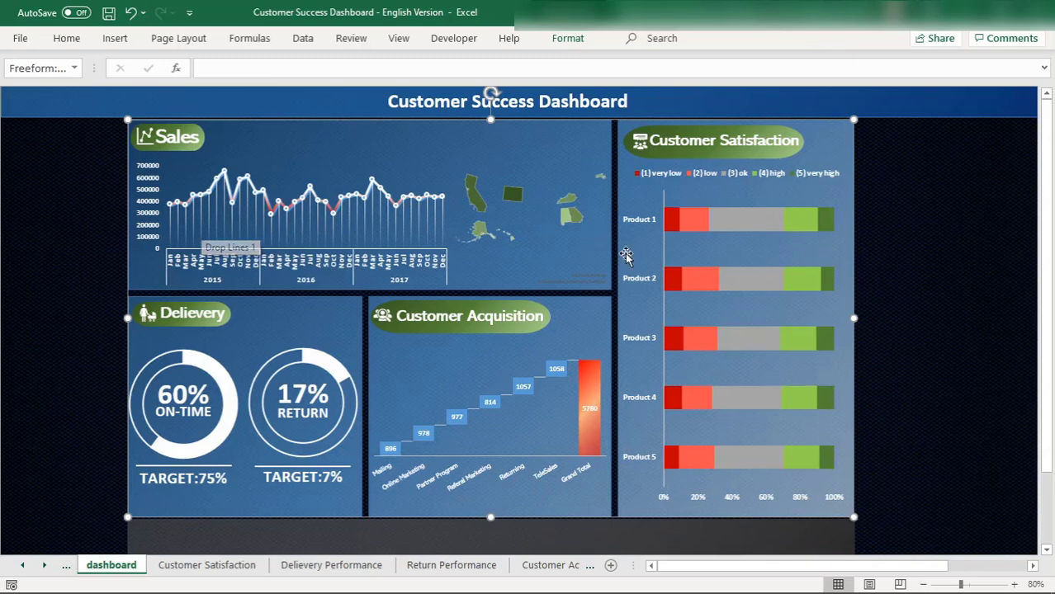
{"action": "left_click", "coordinate": [1044, 499]}
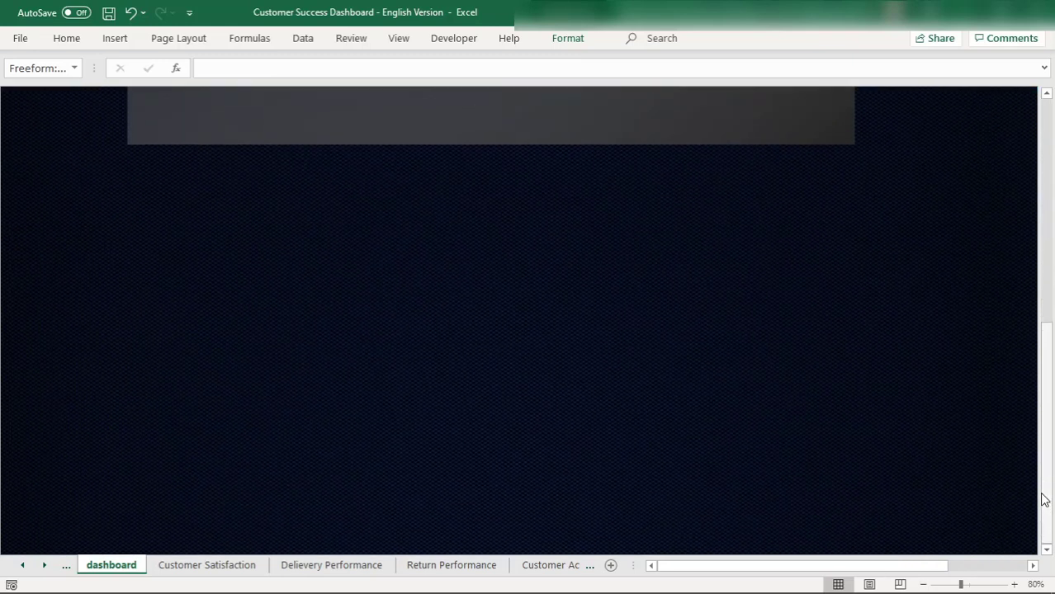
{"action": "left_click_drag", "start_coordinate": [1050, 428], "coordinate": [1037, 180]}
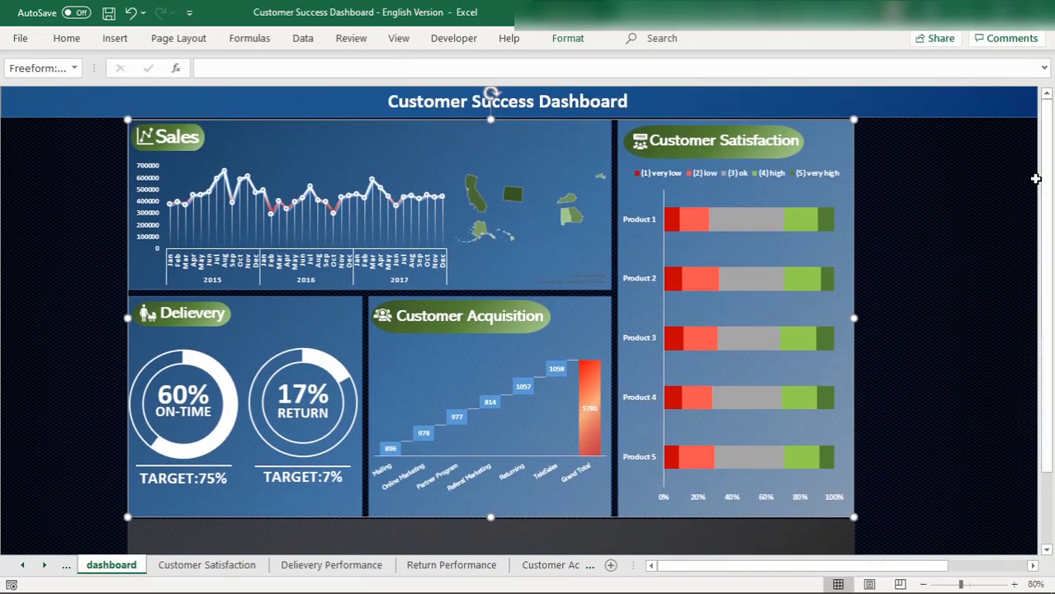